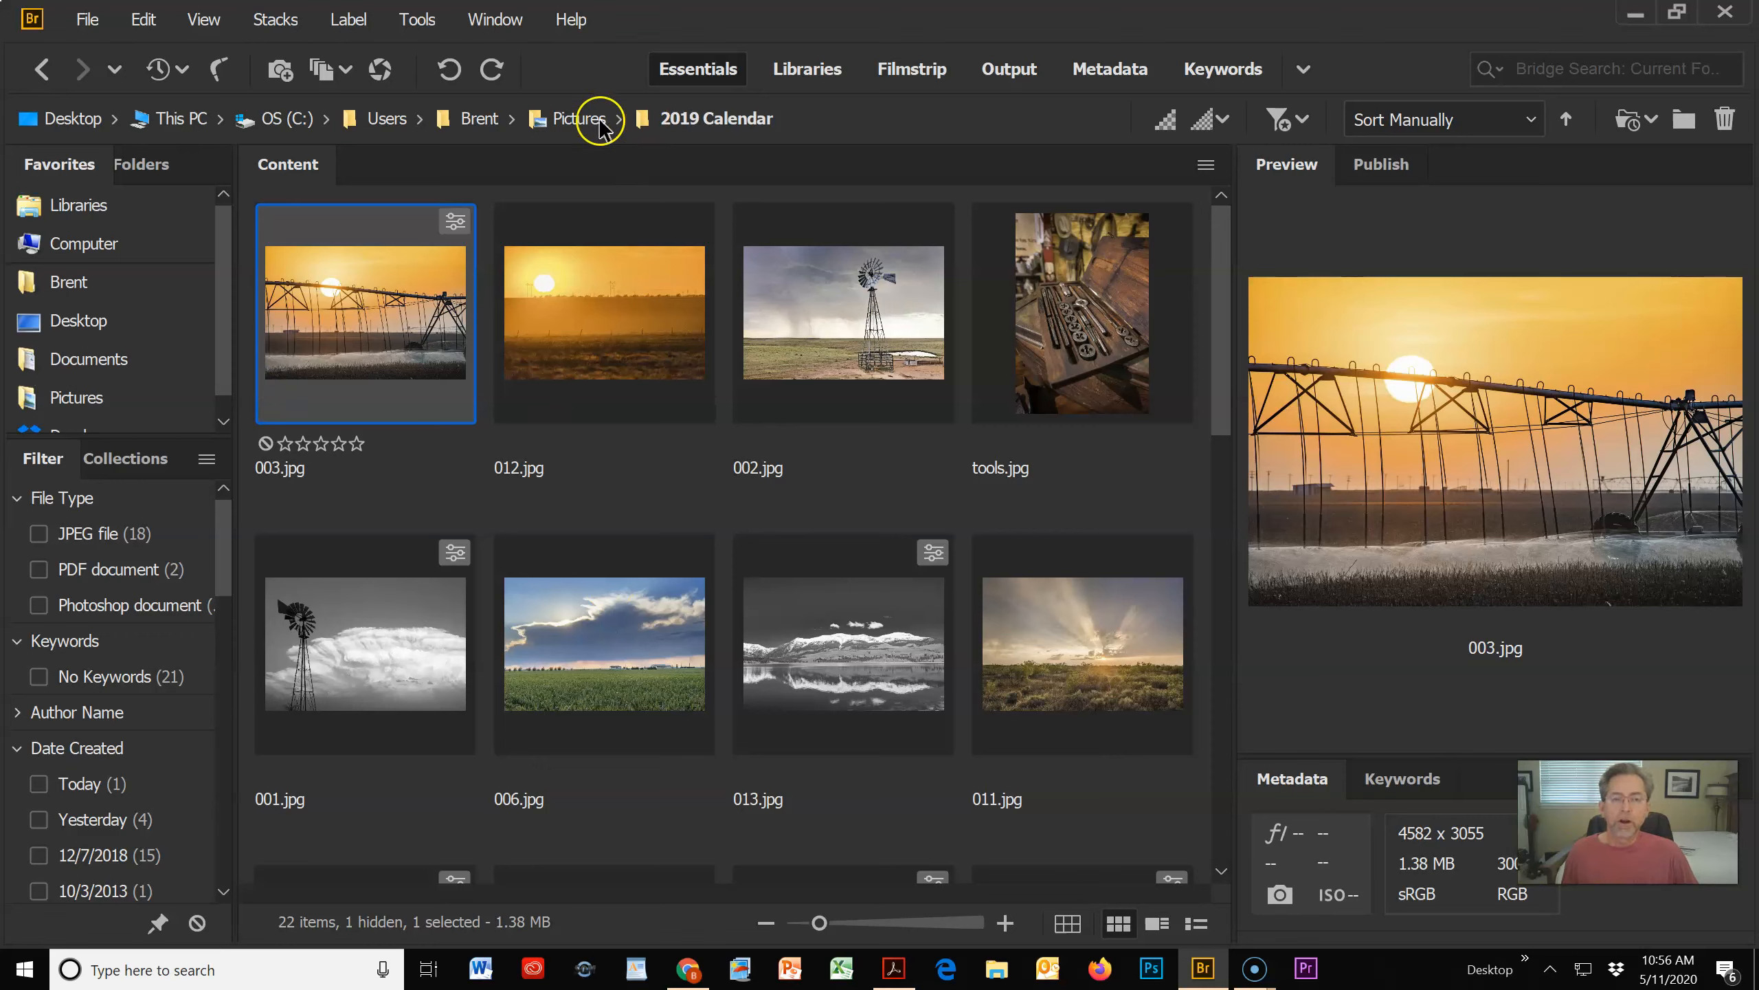
Step: Switch to the Output workspace and choose the Maximum Size template, with its Document settings expanded
click(1009, 73)
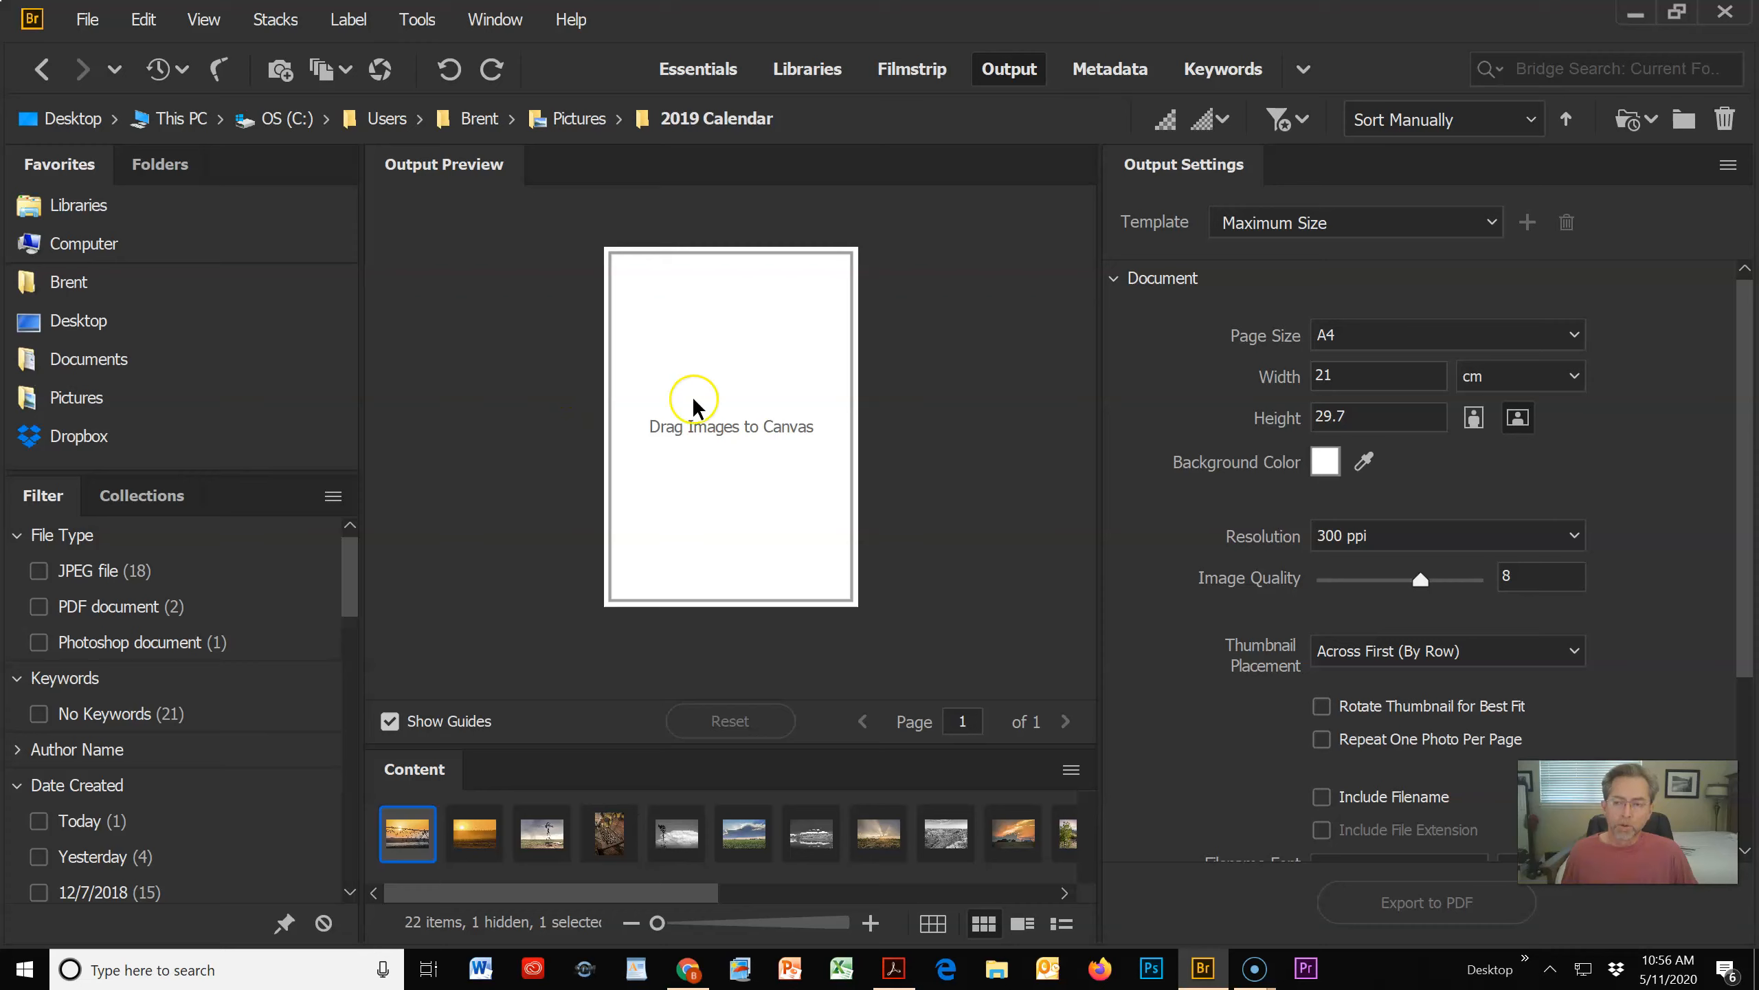
click(1320, 225)
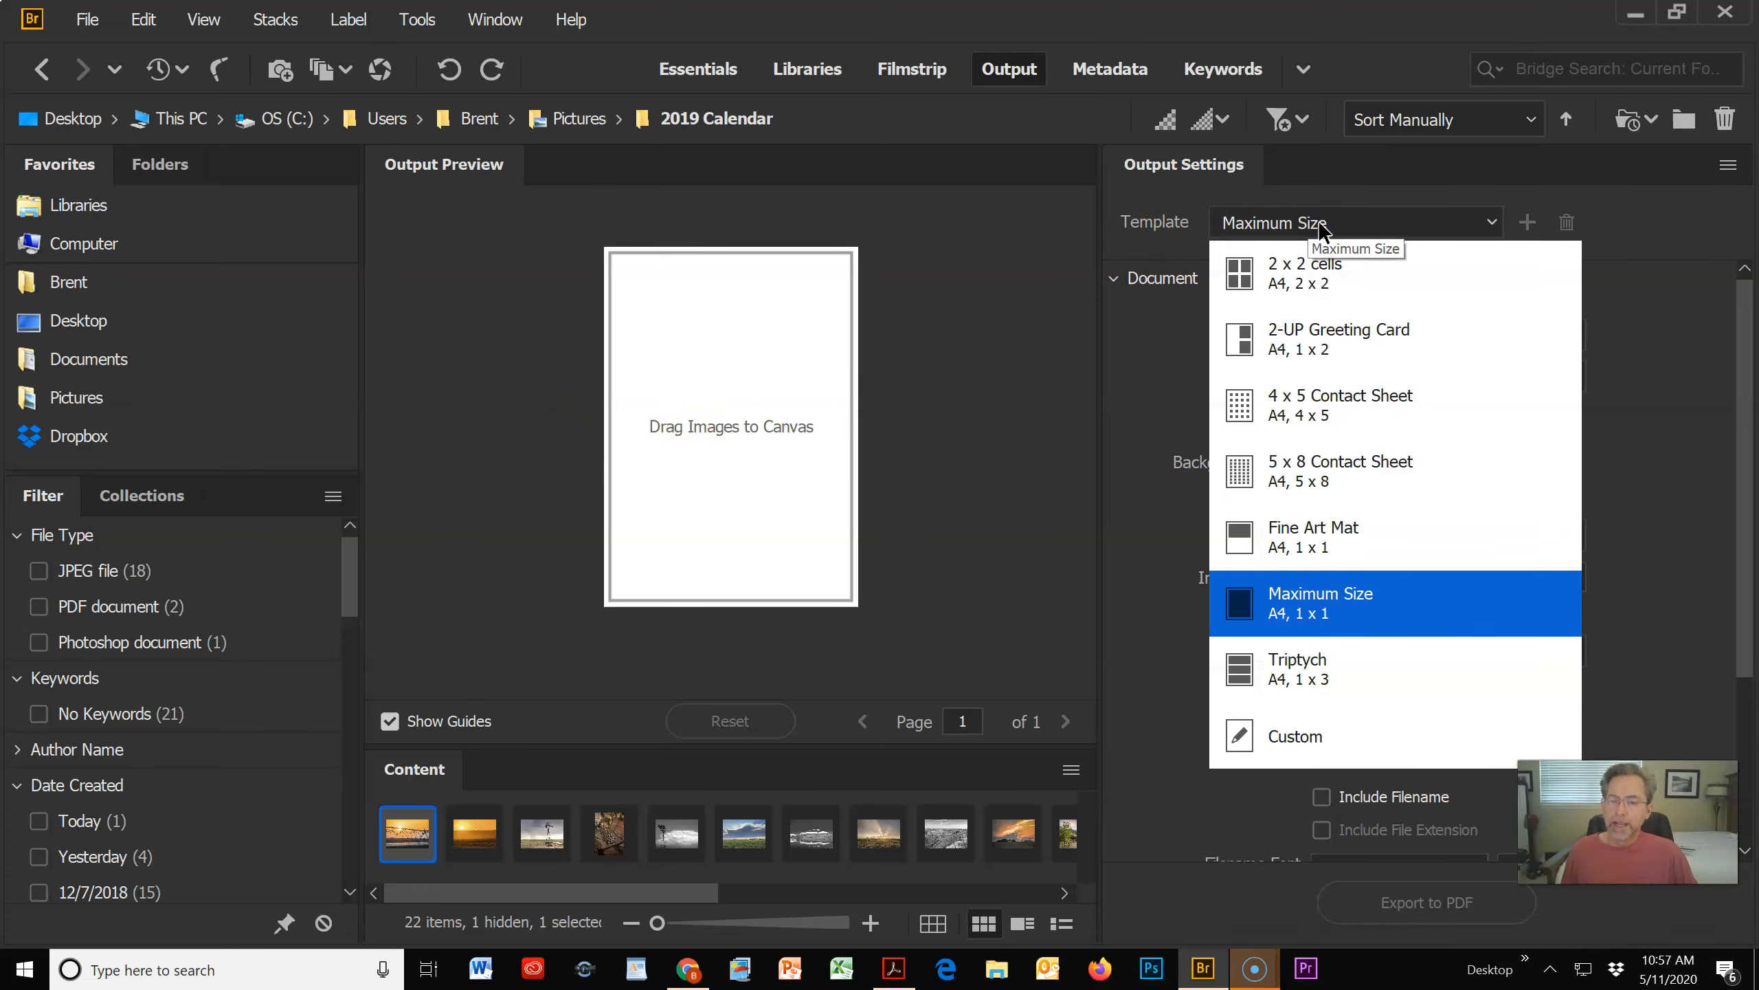
click(1344, 601)
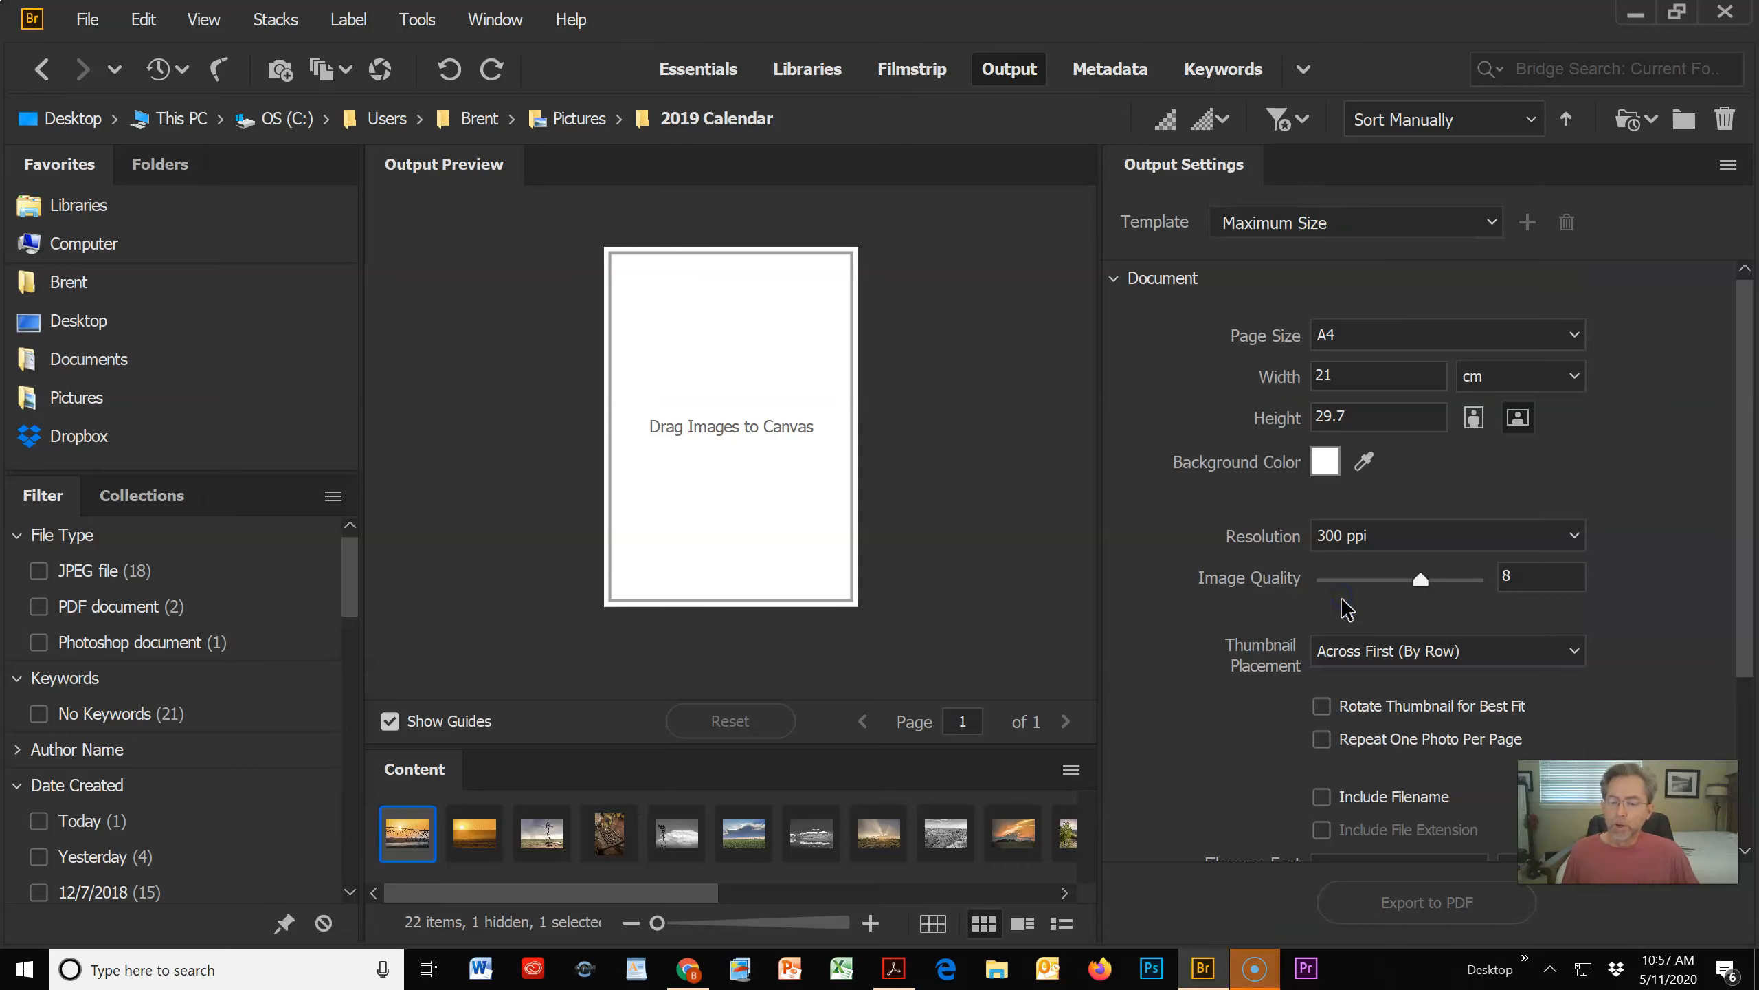
click(1117, 279)
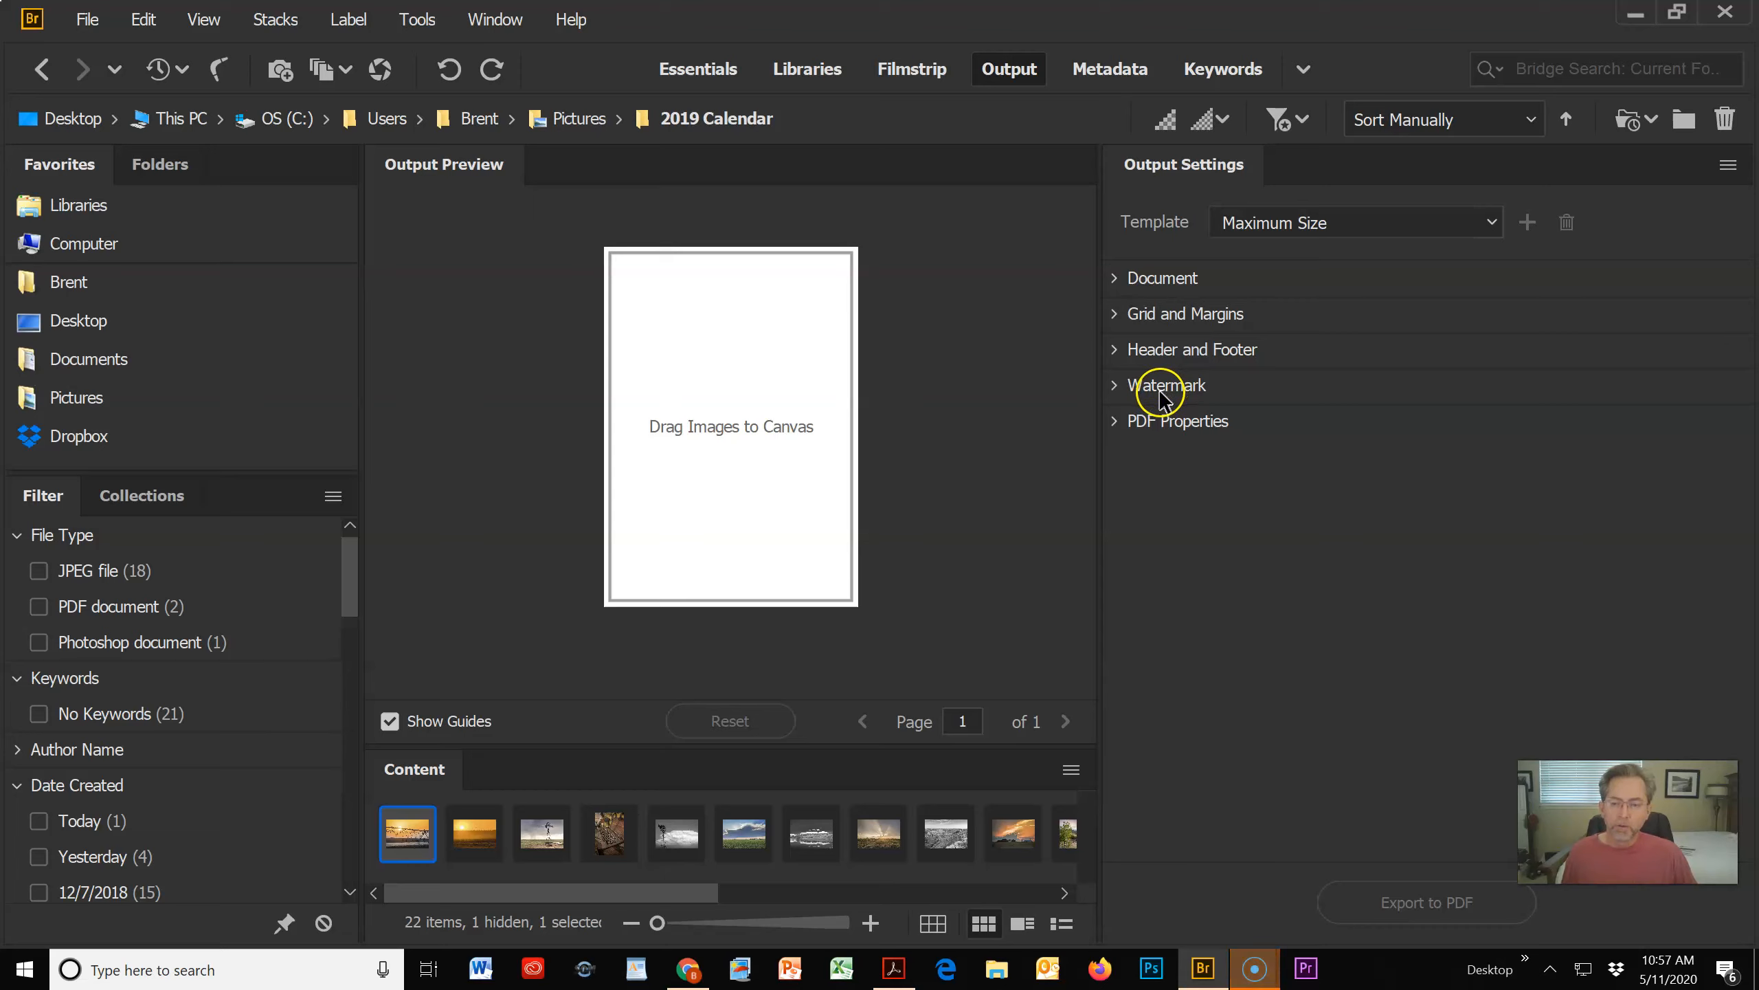
click(1114, 279)
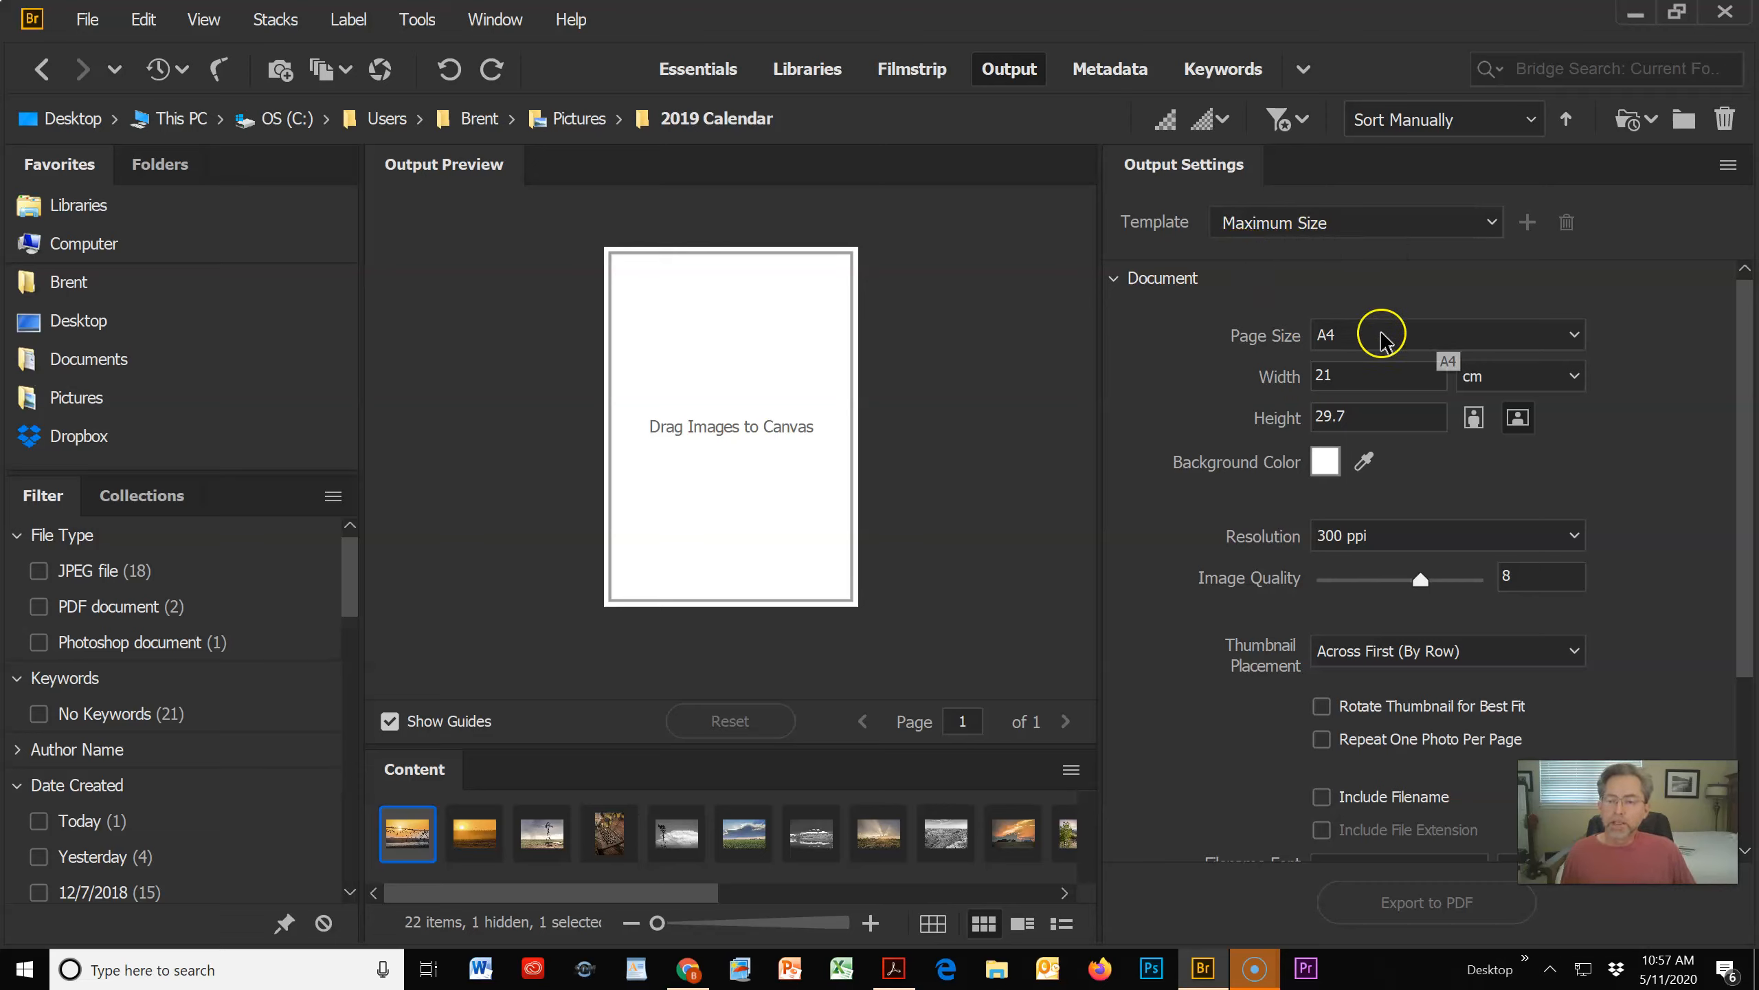
Step: Set the document page to Letter size in landscape orientation with a resolution of 150 ppi
click(1574, 336)
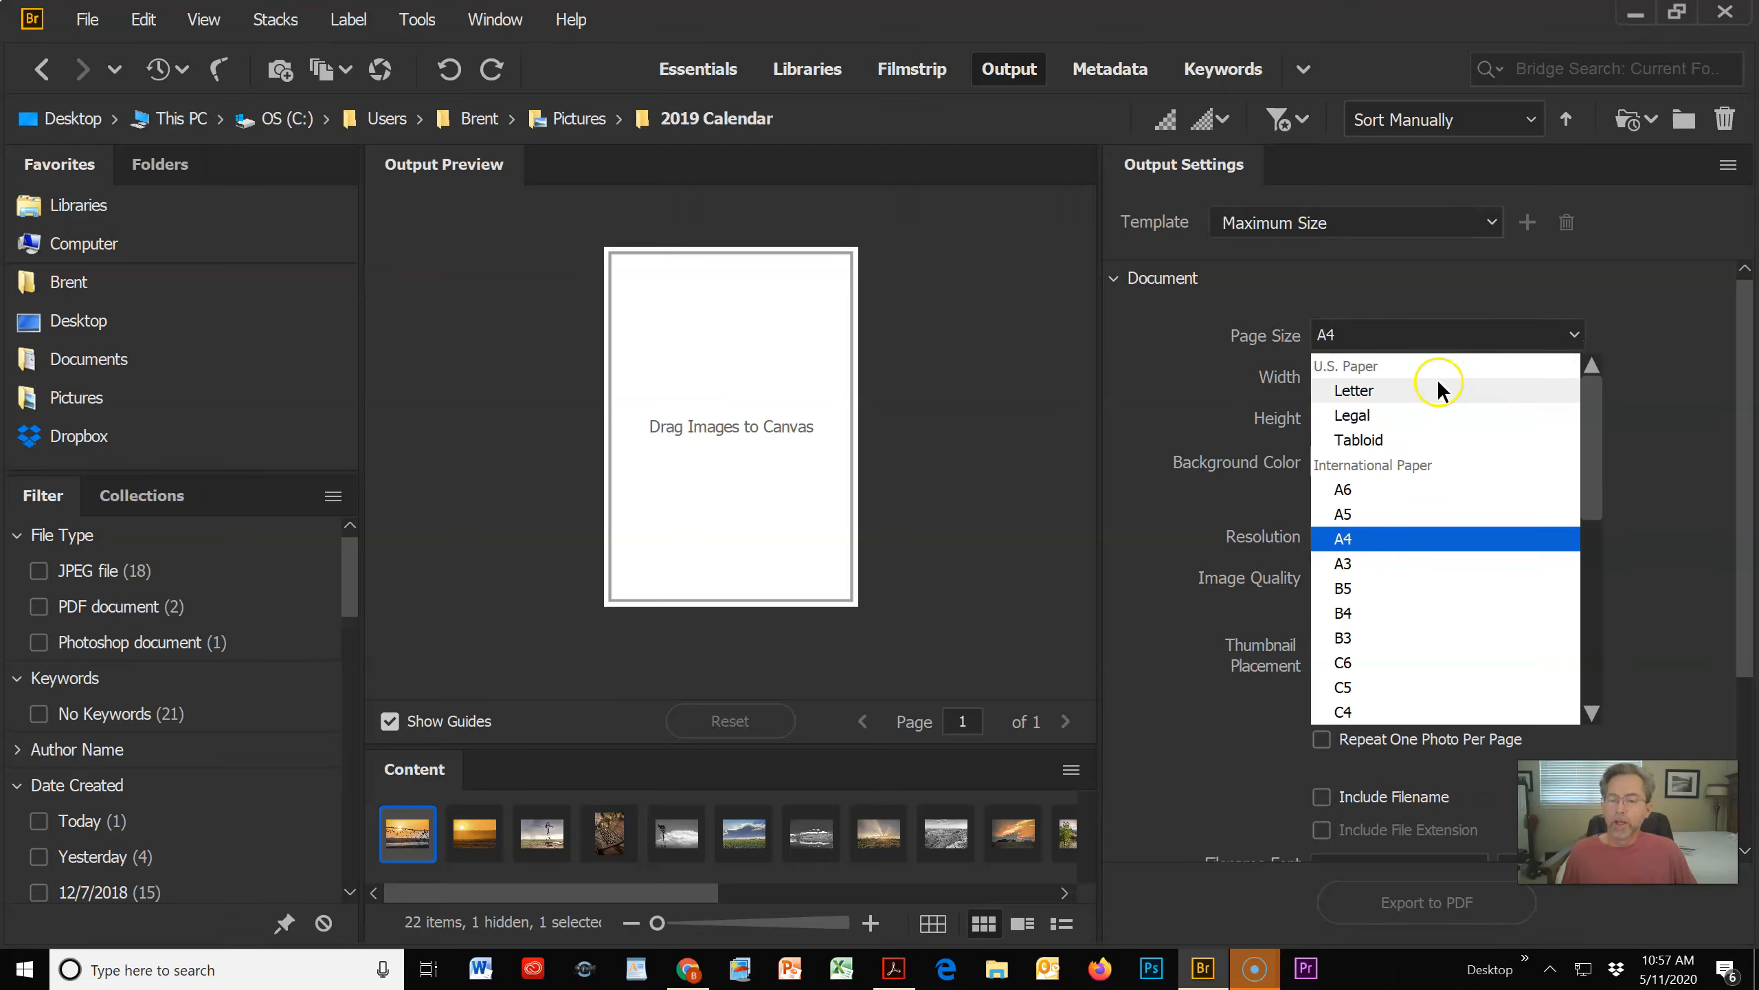
click(1347, 390)
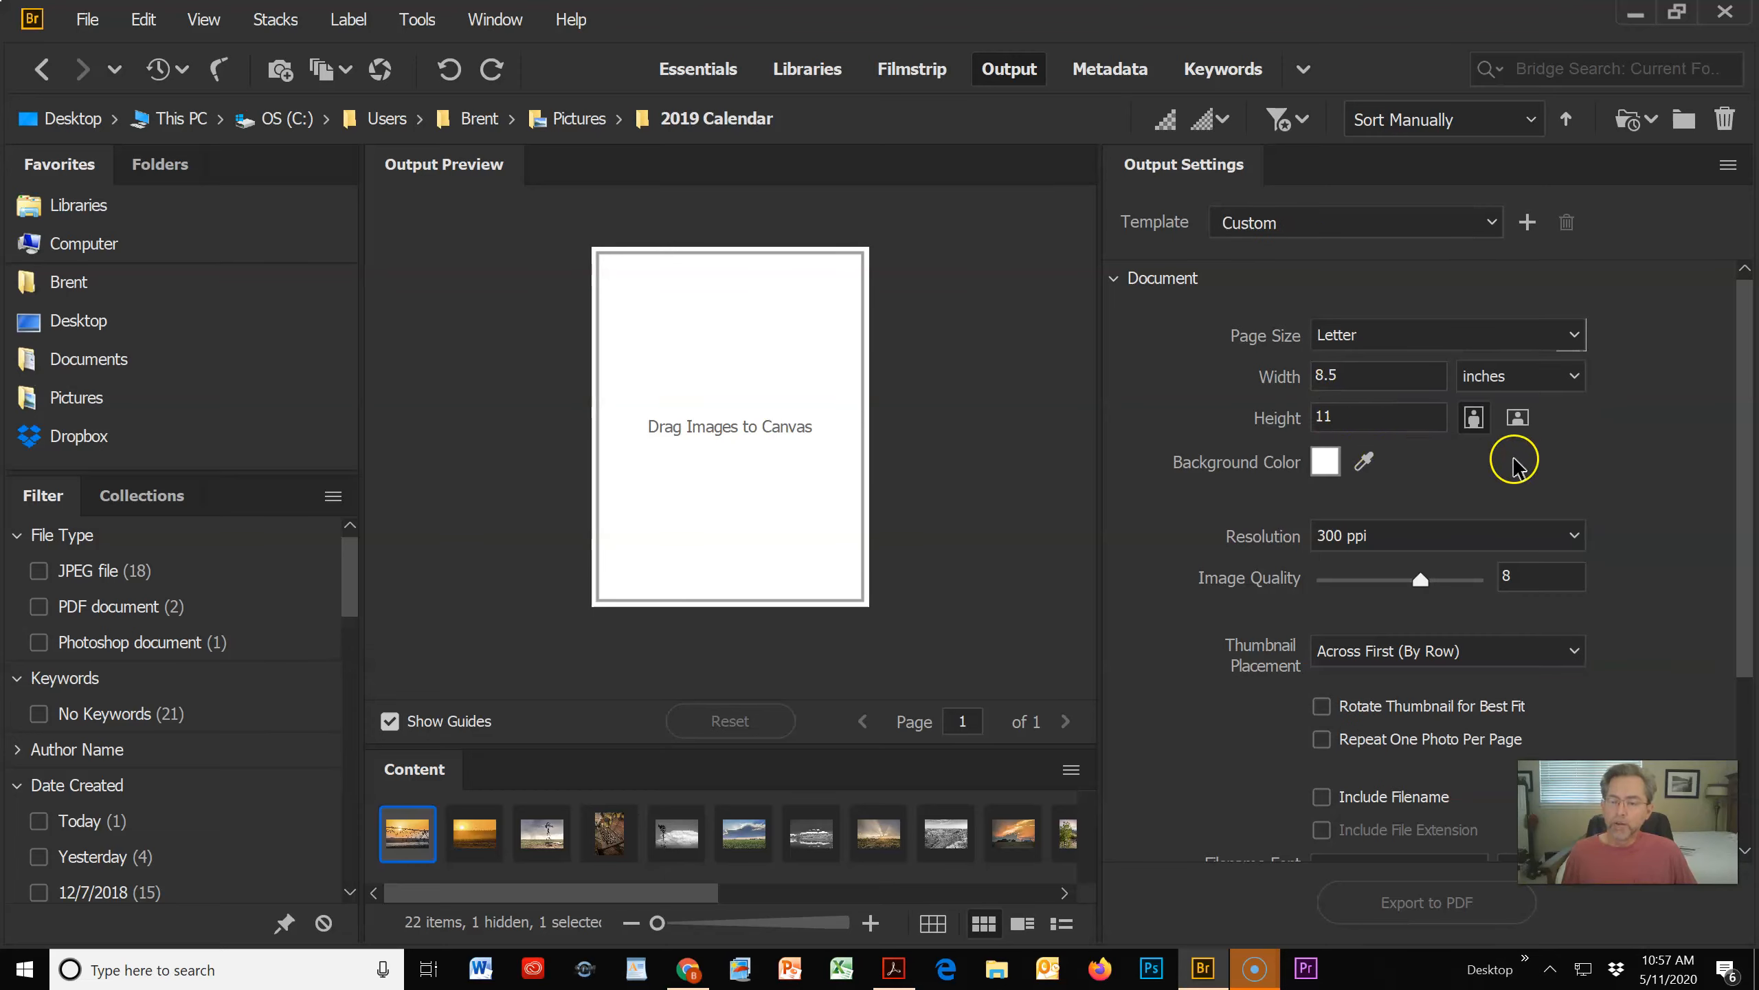
click(1518, 419)
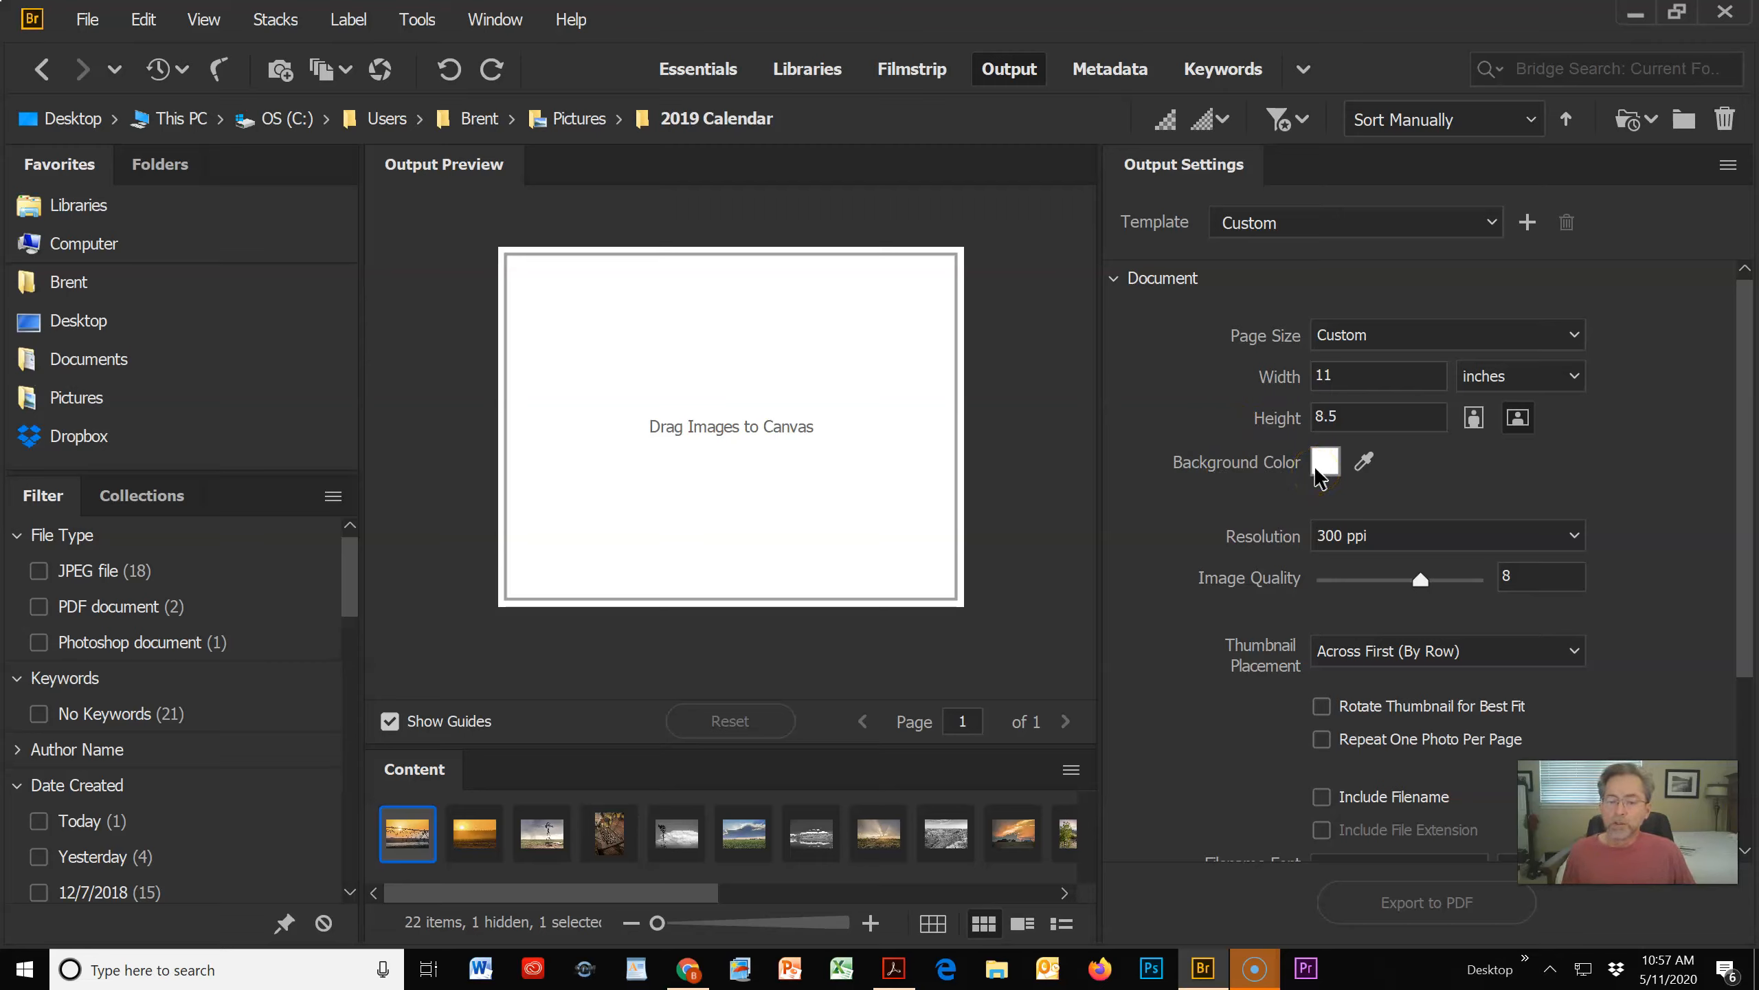
click(1440, 535)
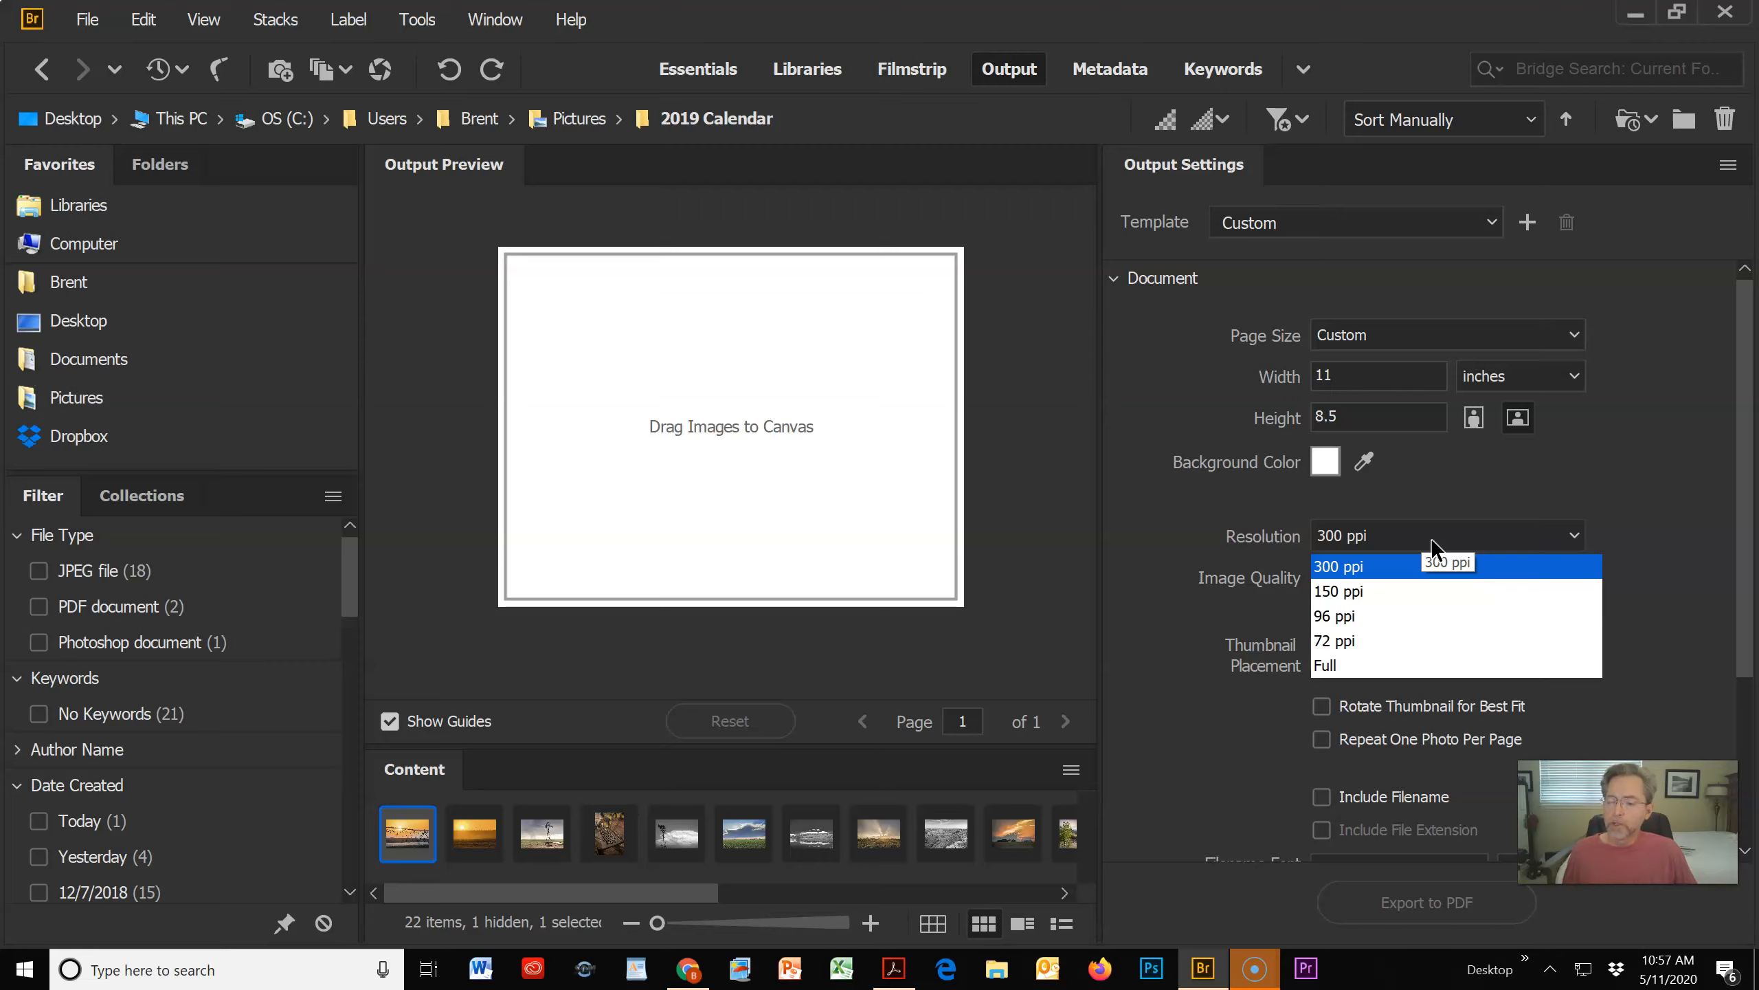
click(1340, 589)
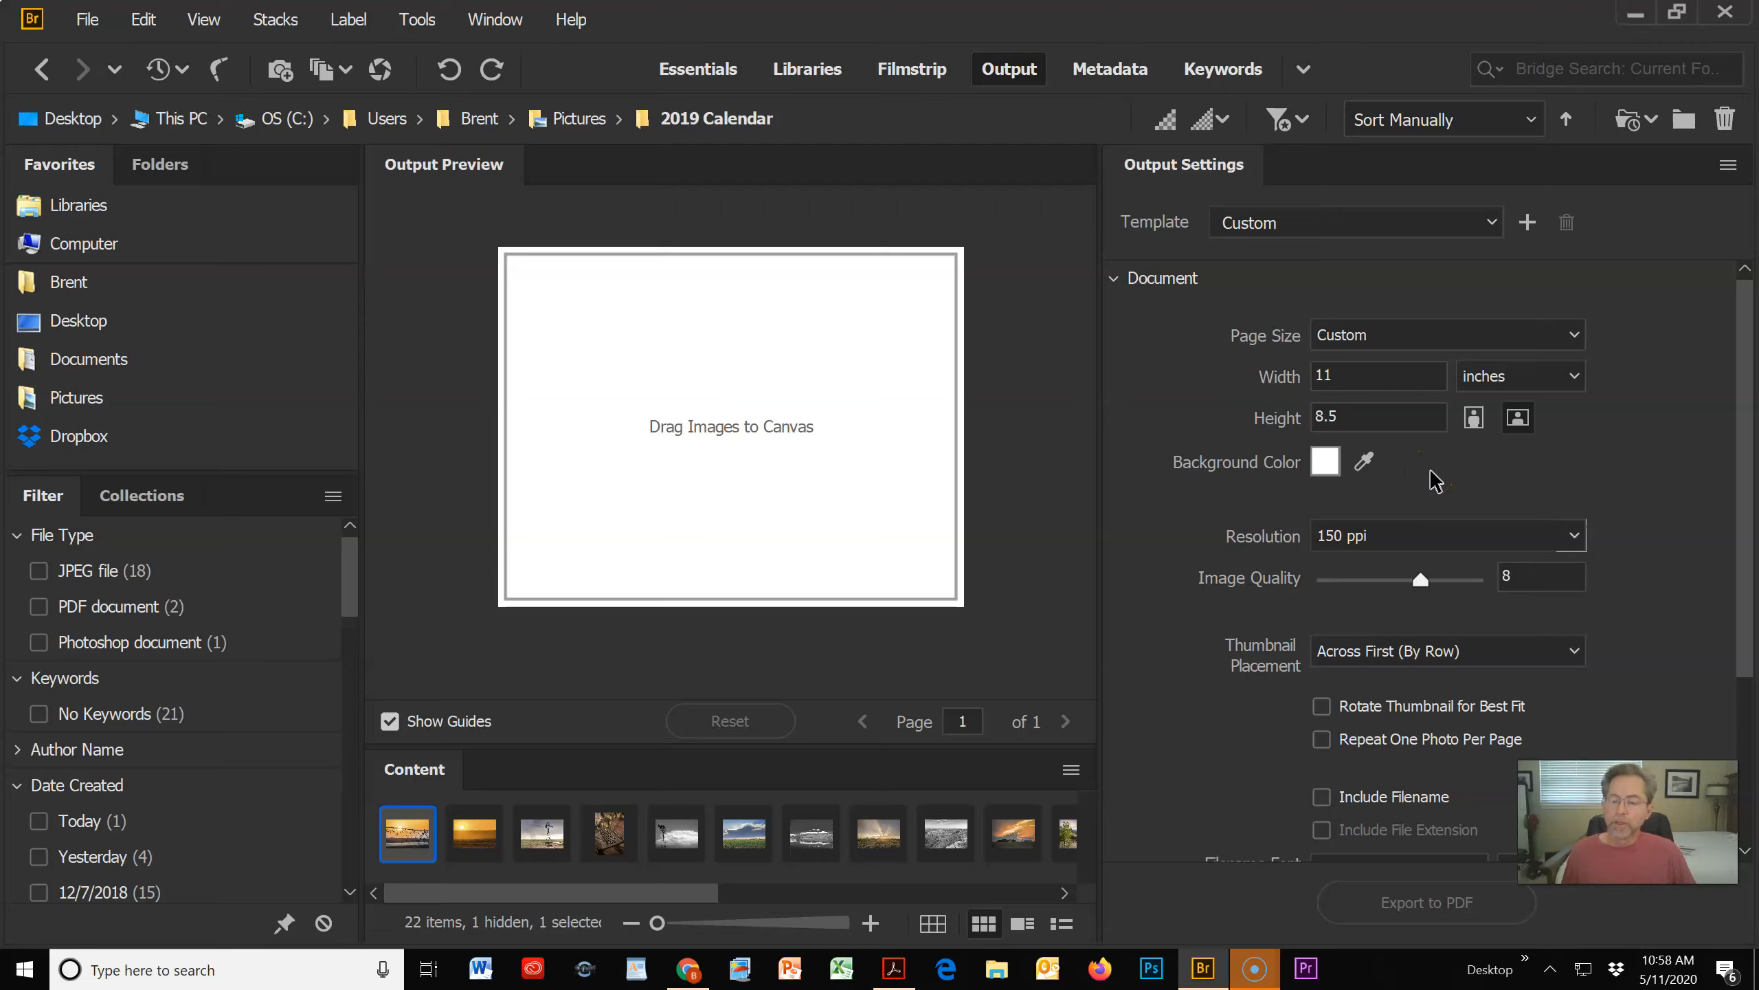
Step: Enable Open in Full Screen Mode in the playback options of the PDF properties
drag(1751, 345, 1756, 533)
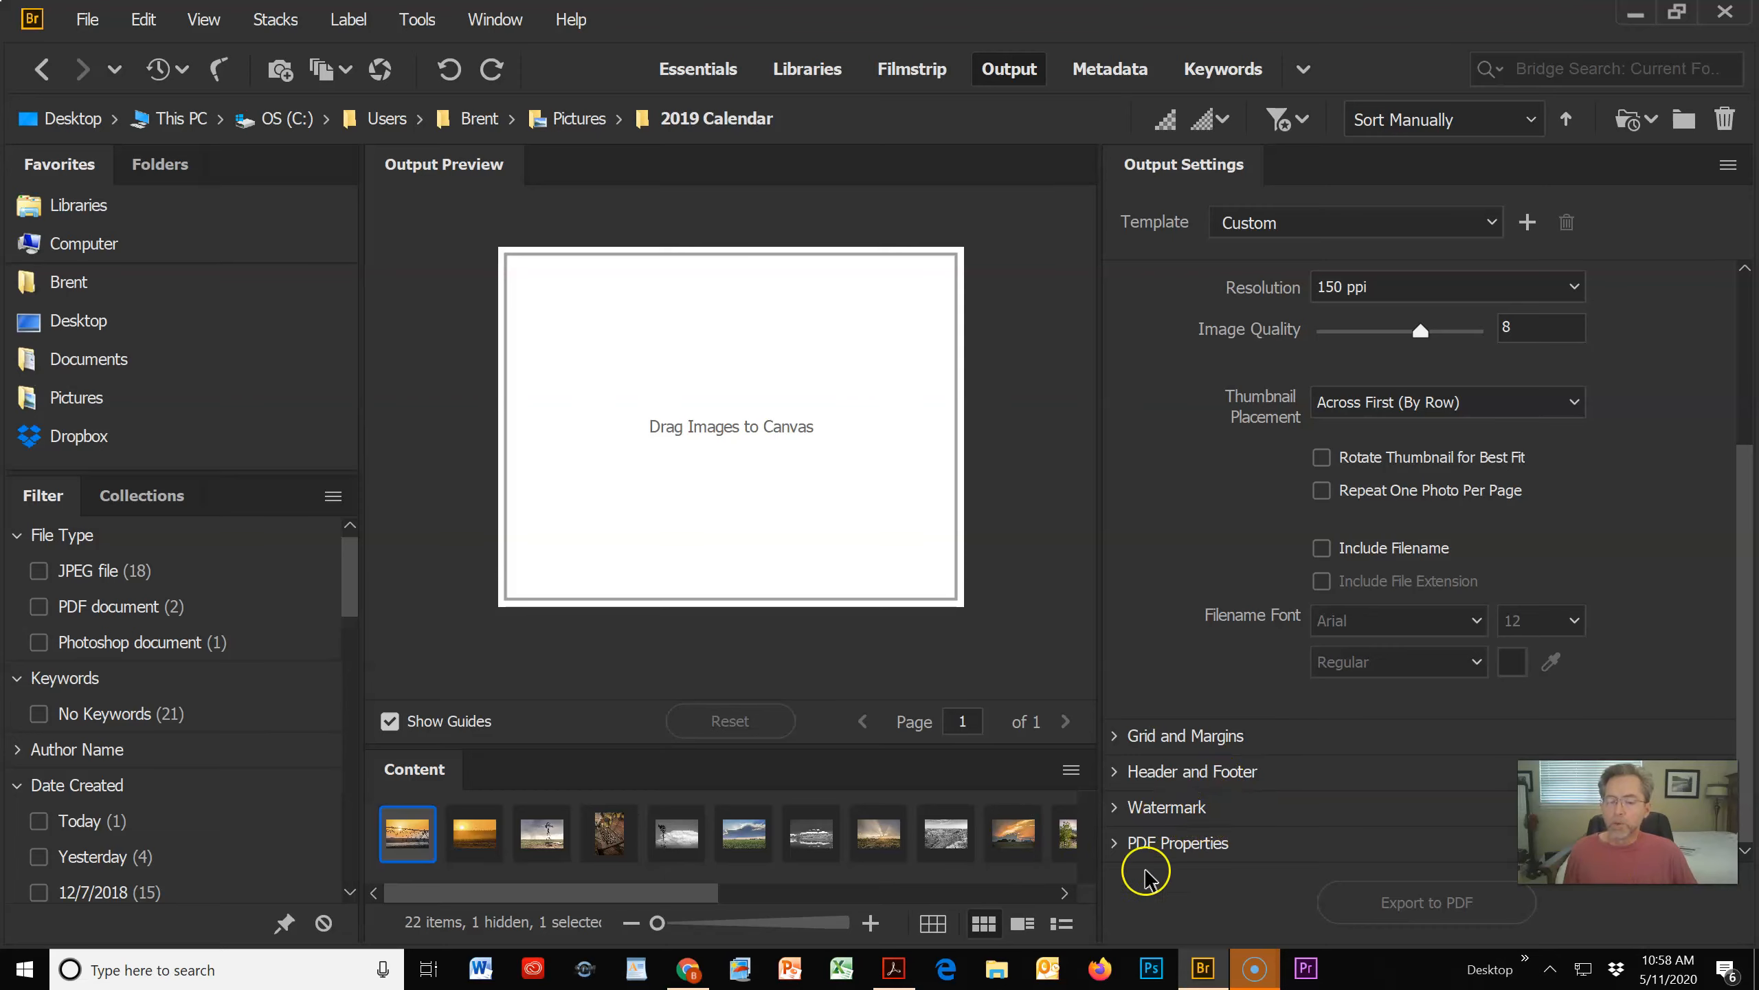
click(1114, 844)
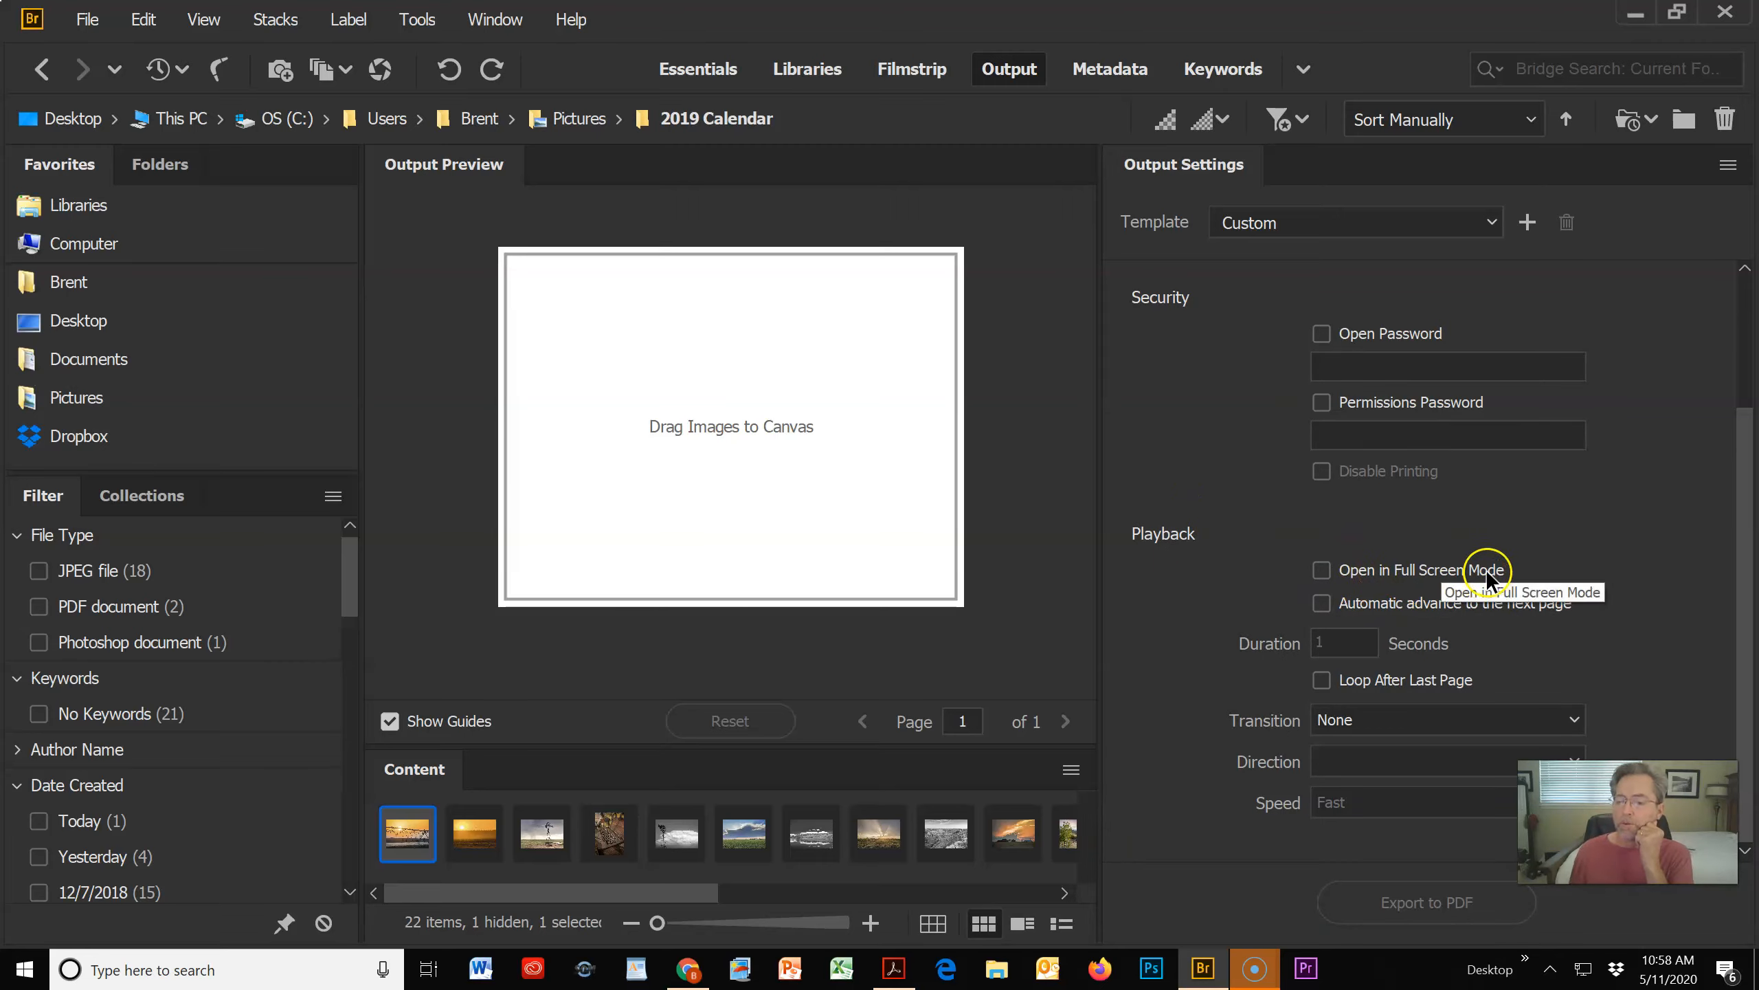
click(1321, 570)
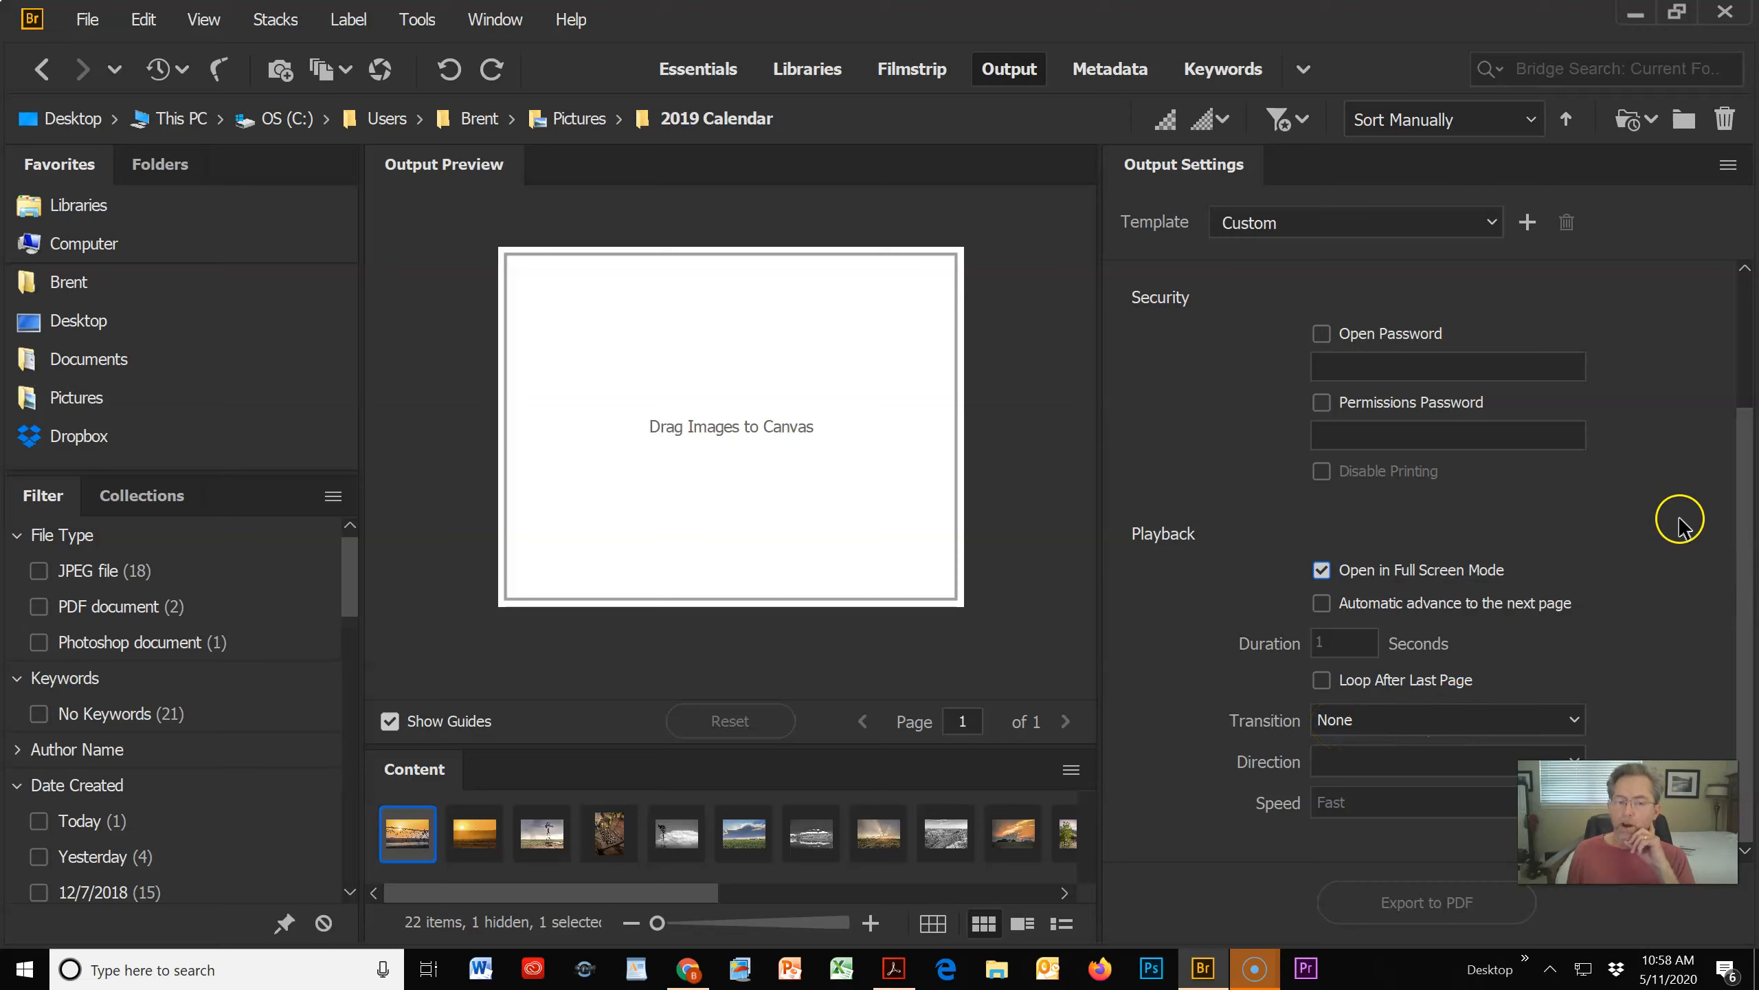
Step: Select the first eight photos of the 2019 Calendar folder and place them on the output canvas
drag(1743, 558, 1746, 324)
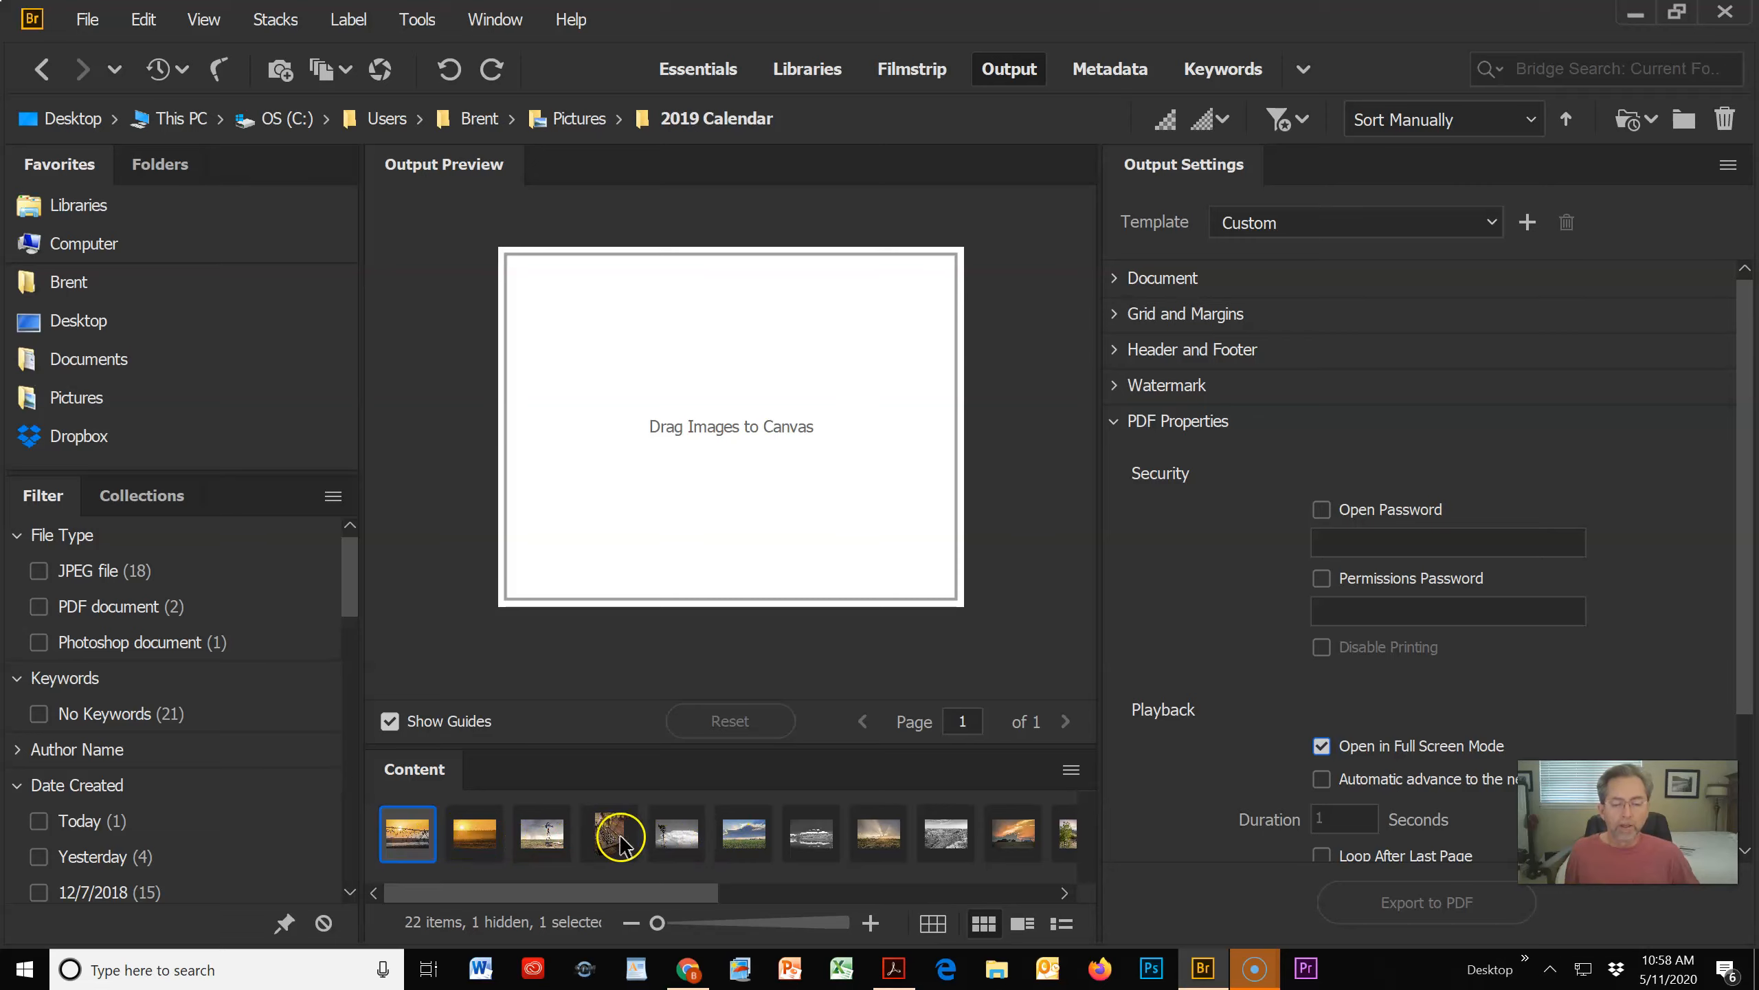
shift+click(880, 835)
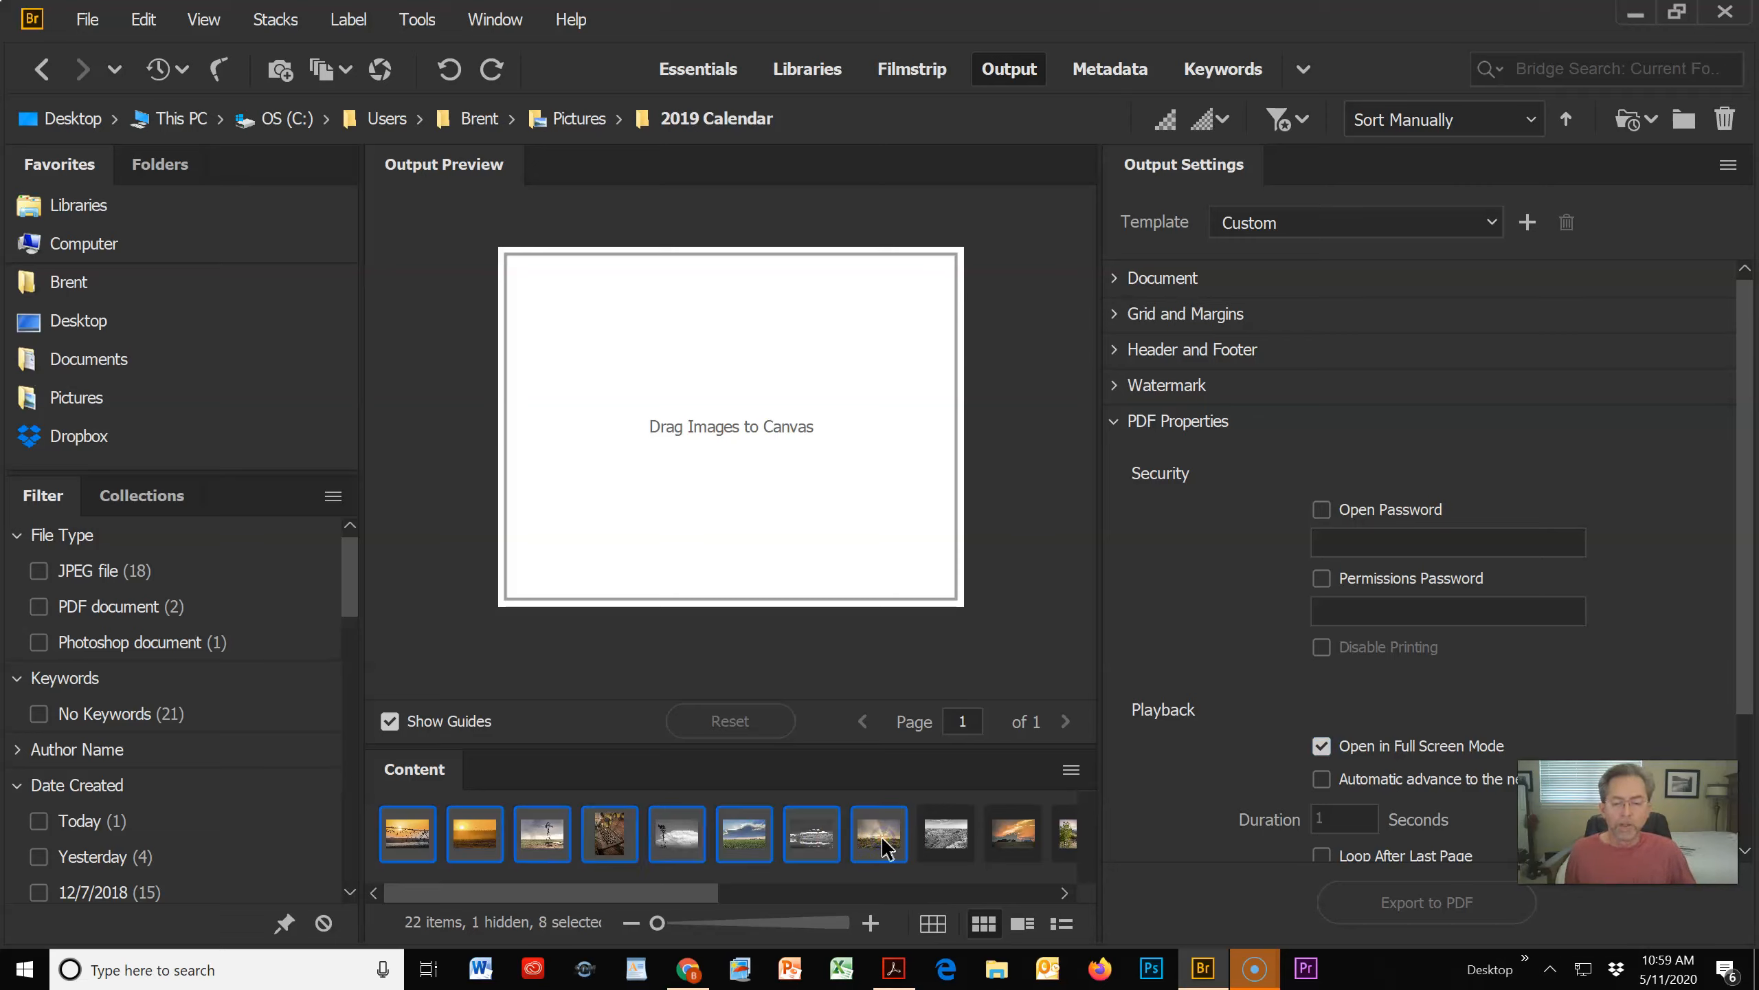
drag(741, 841, 710, 477)
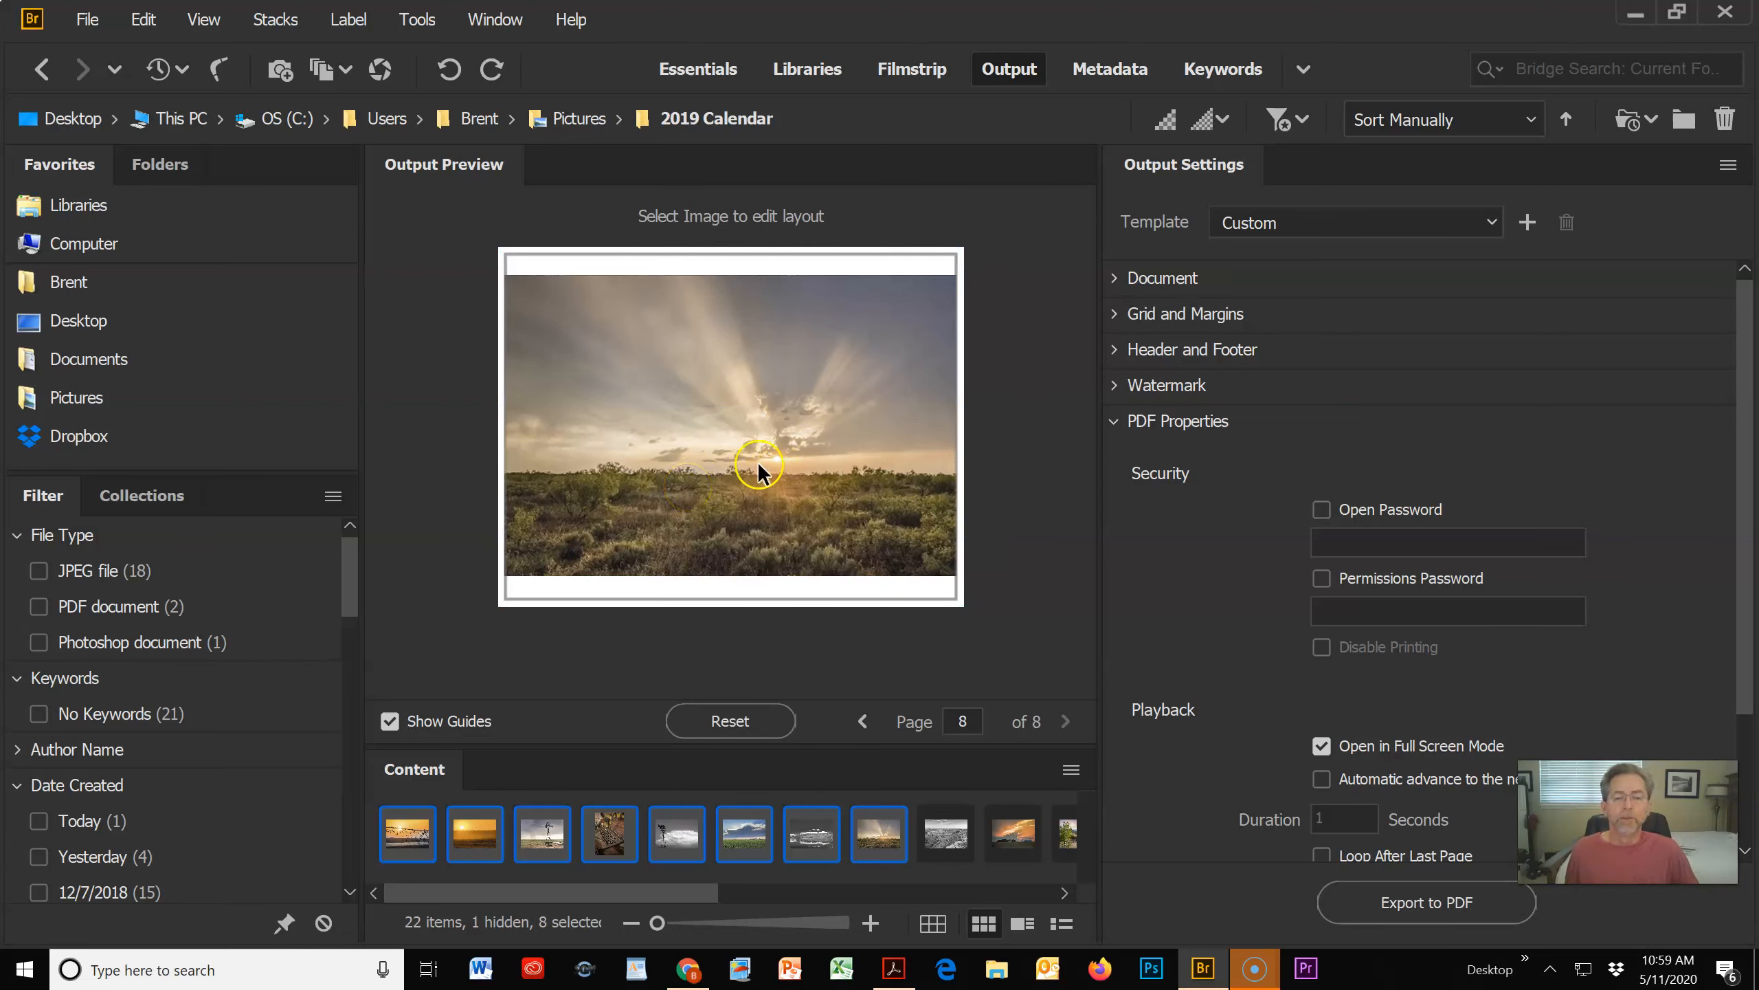
Step: Page back to the first page of the output preview, and forward to page 8, to check each photo's layout
click(862, 723)
click(863, 723)
click(862, 723)
click(863, 723)
click(863, 723)
click(862, 723)
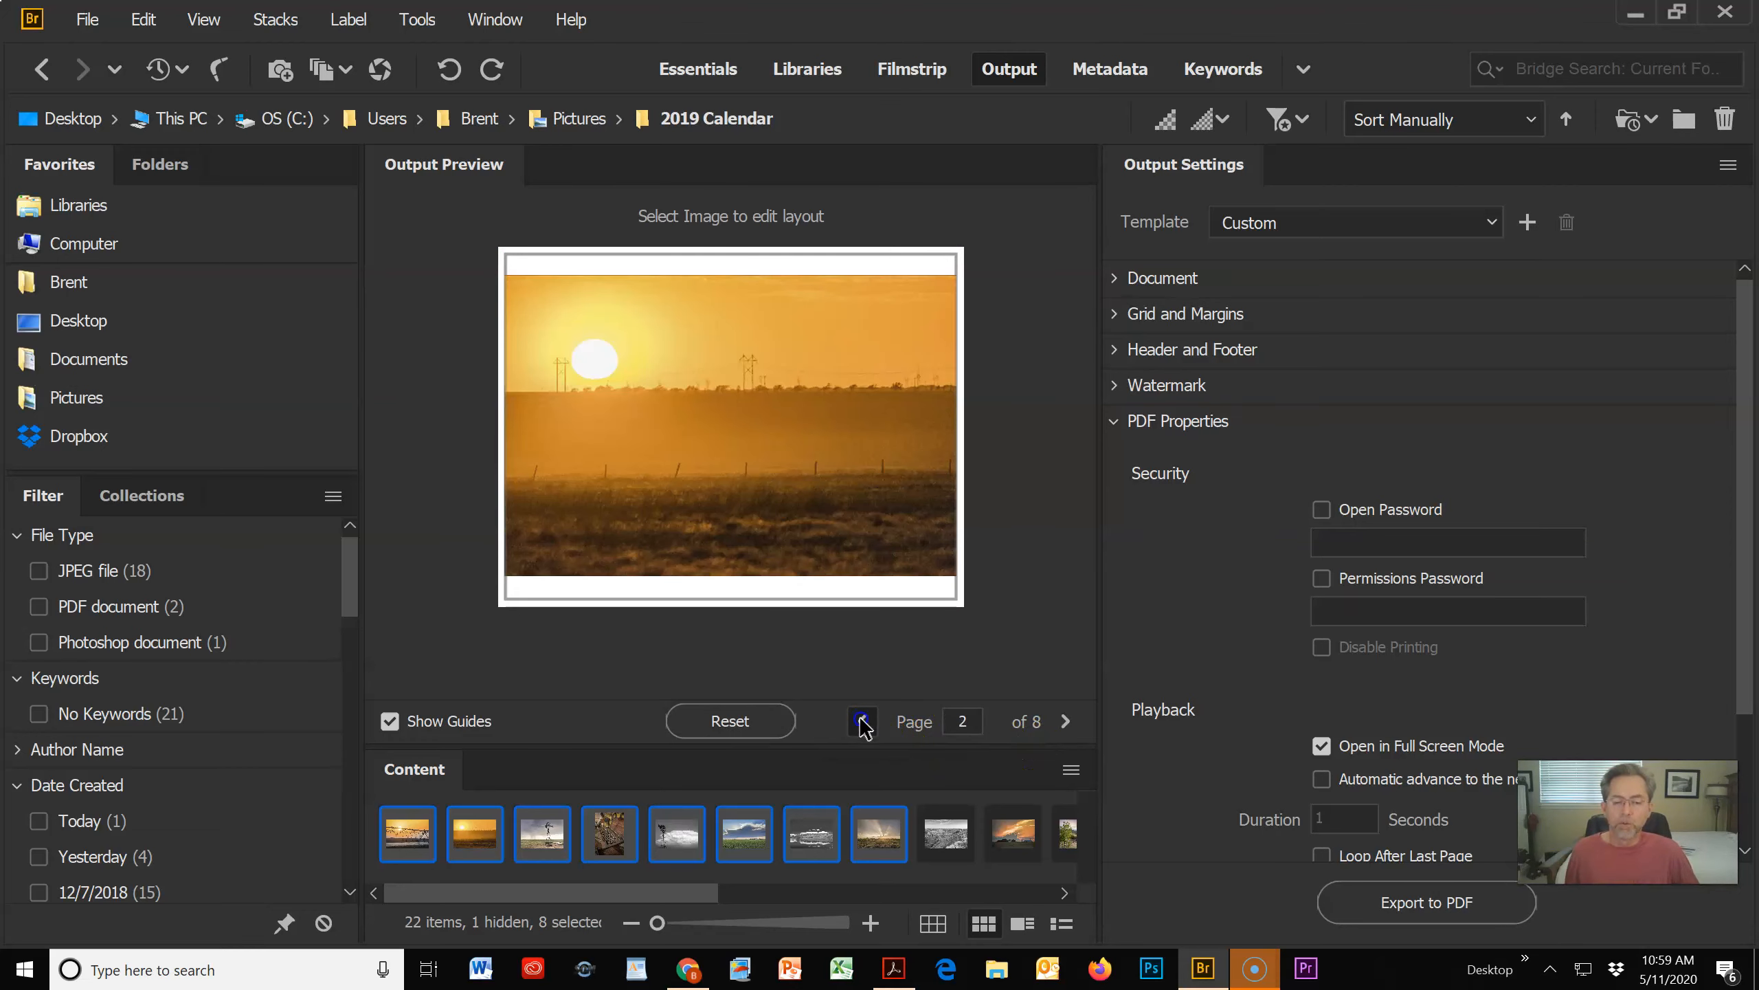
click(862, 723)
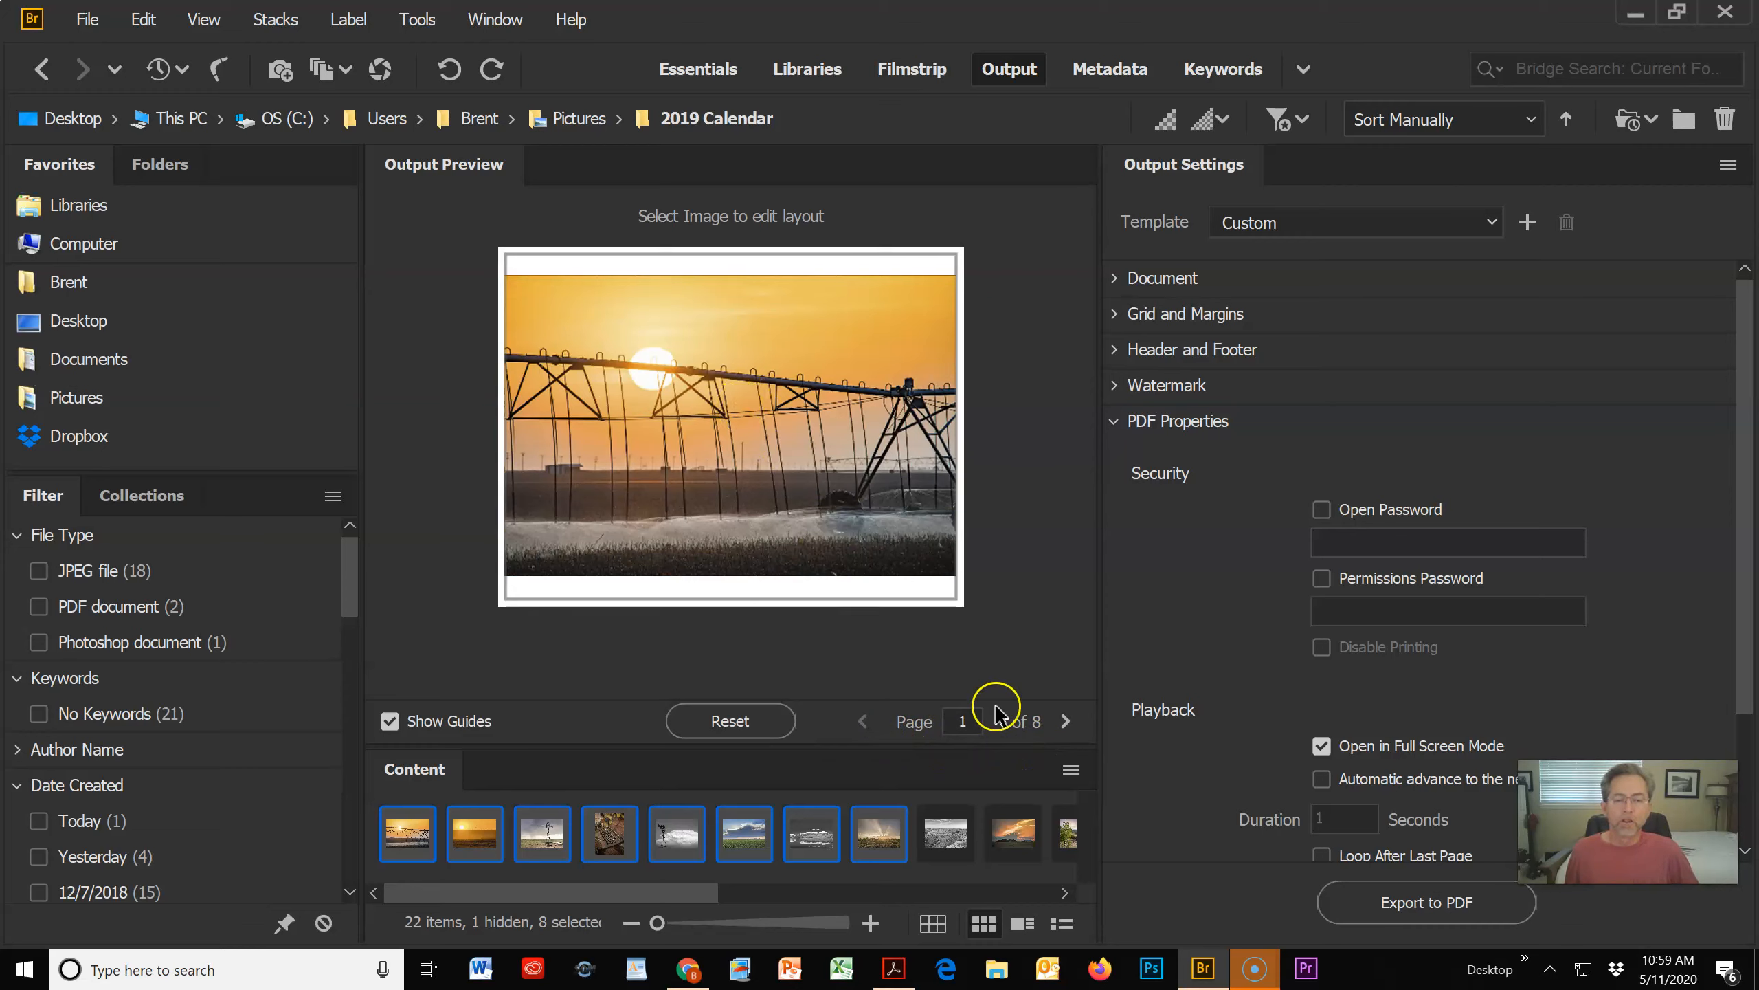
click(1056, 723)
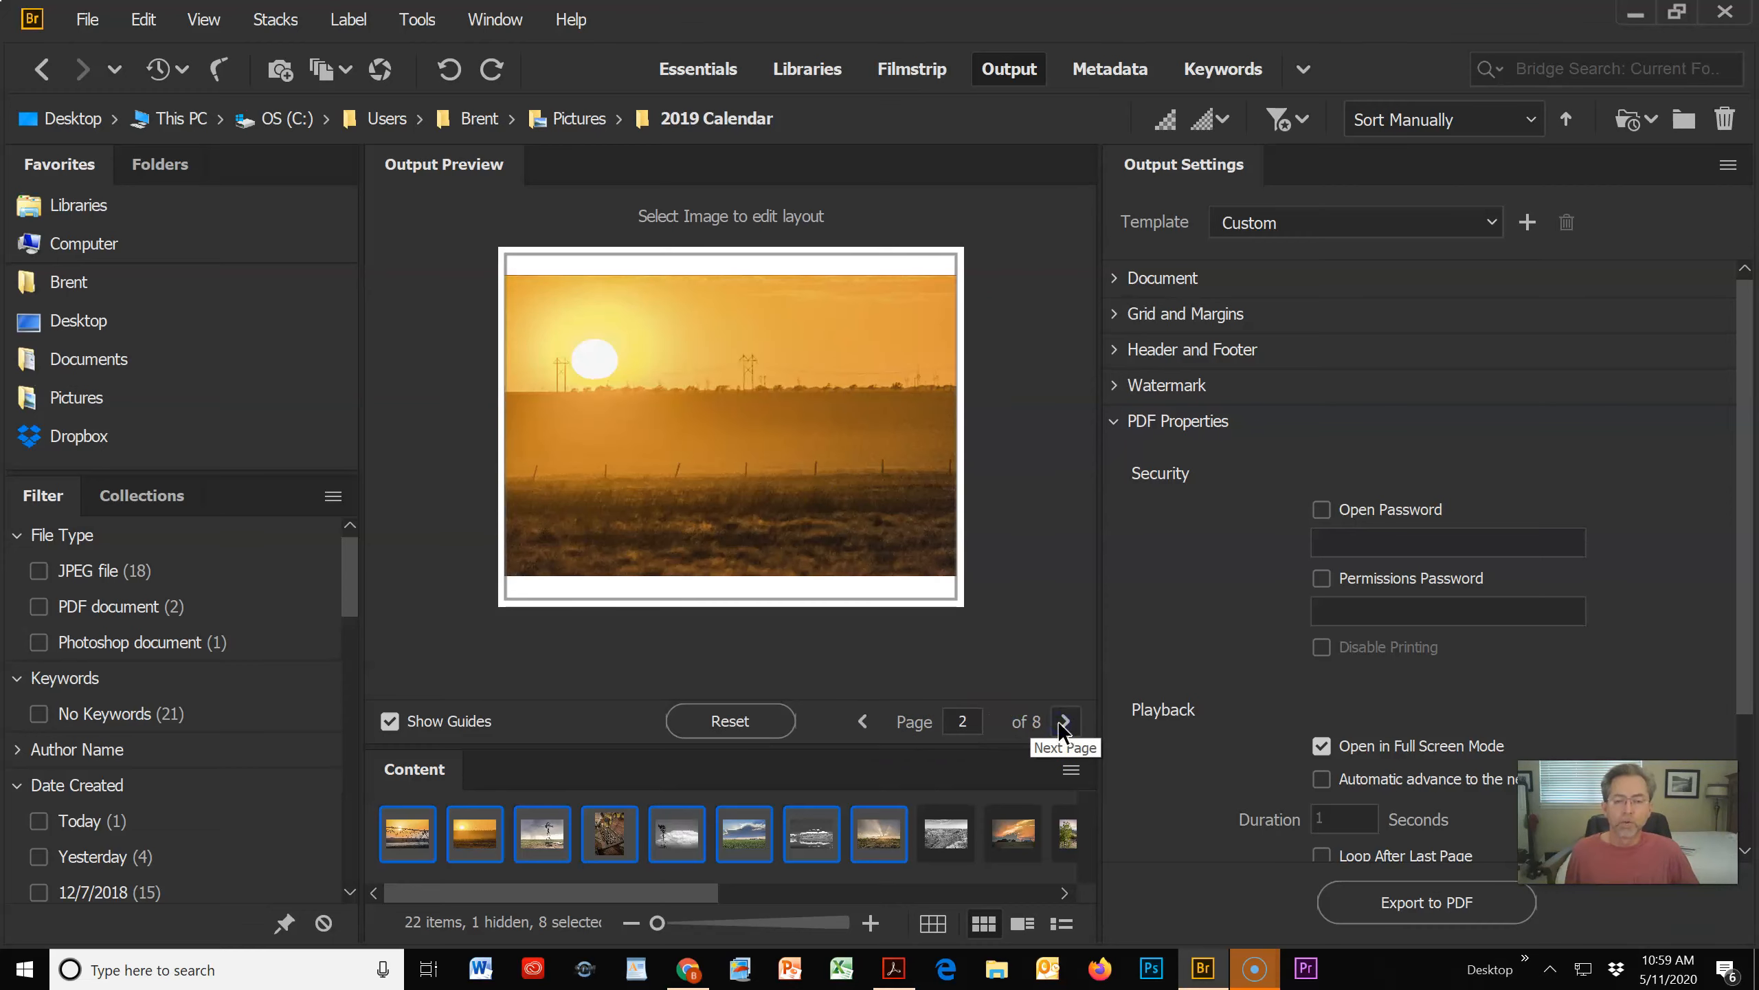
click(1058, 723)
click(1058, 720)
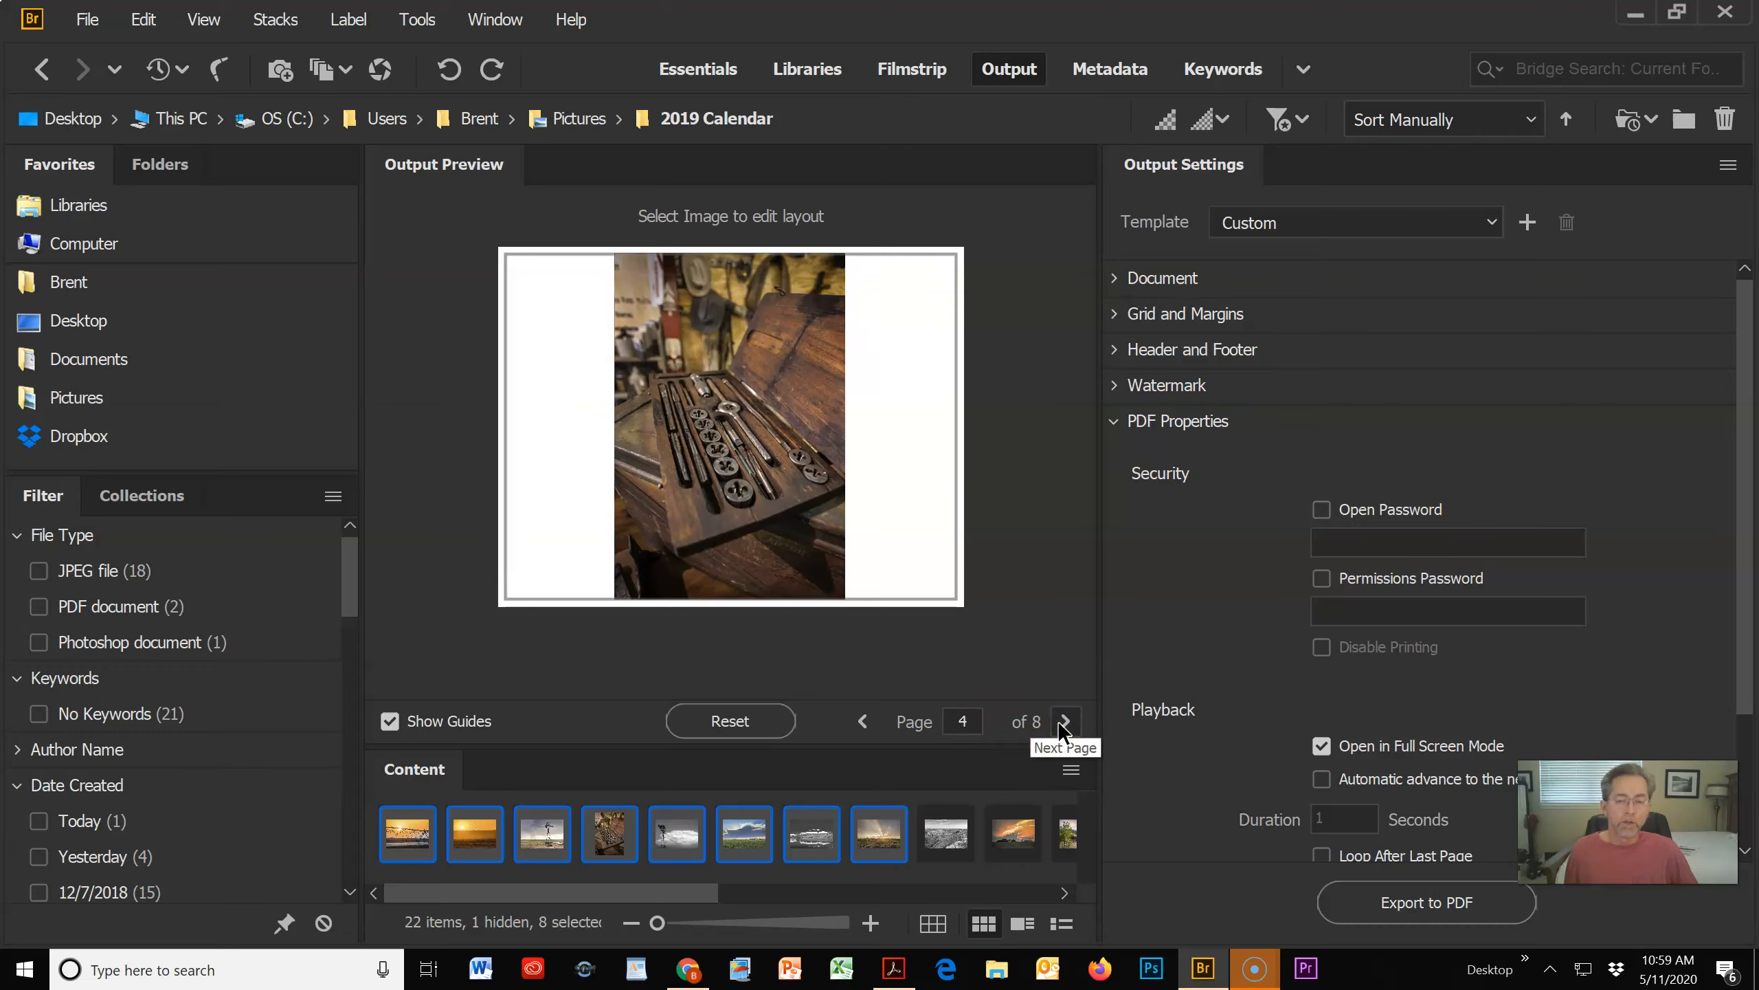
click(1061, 722)
click(1062, 722)
click(1064, 723)
click(1065, 725)
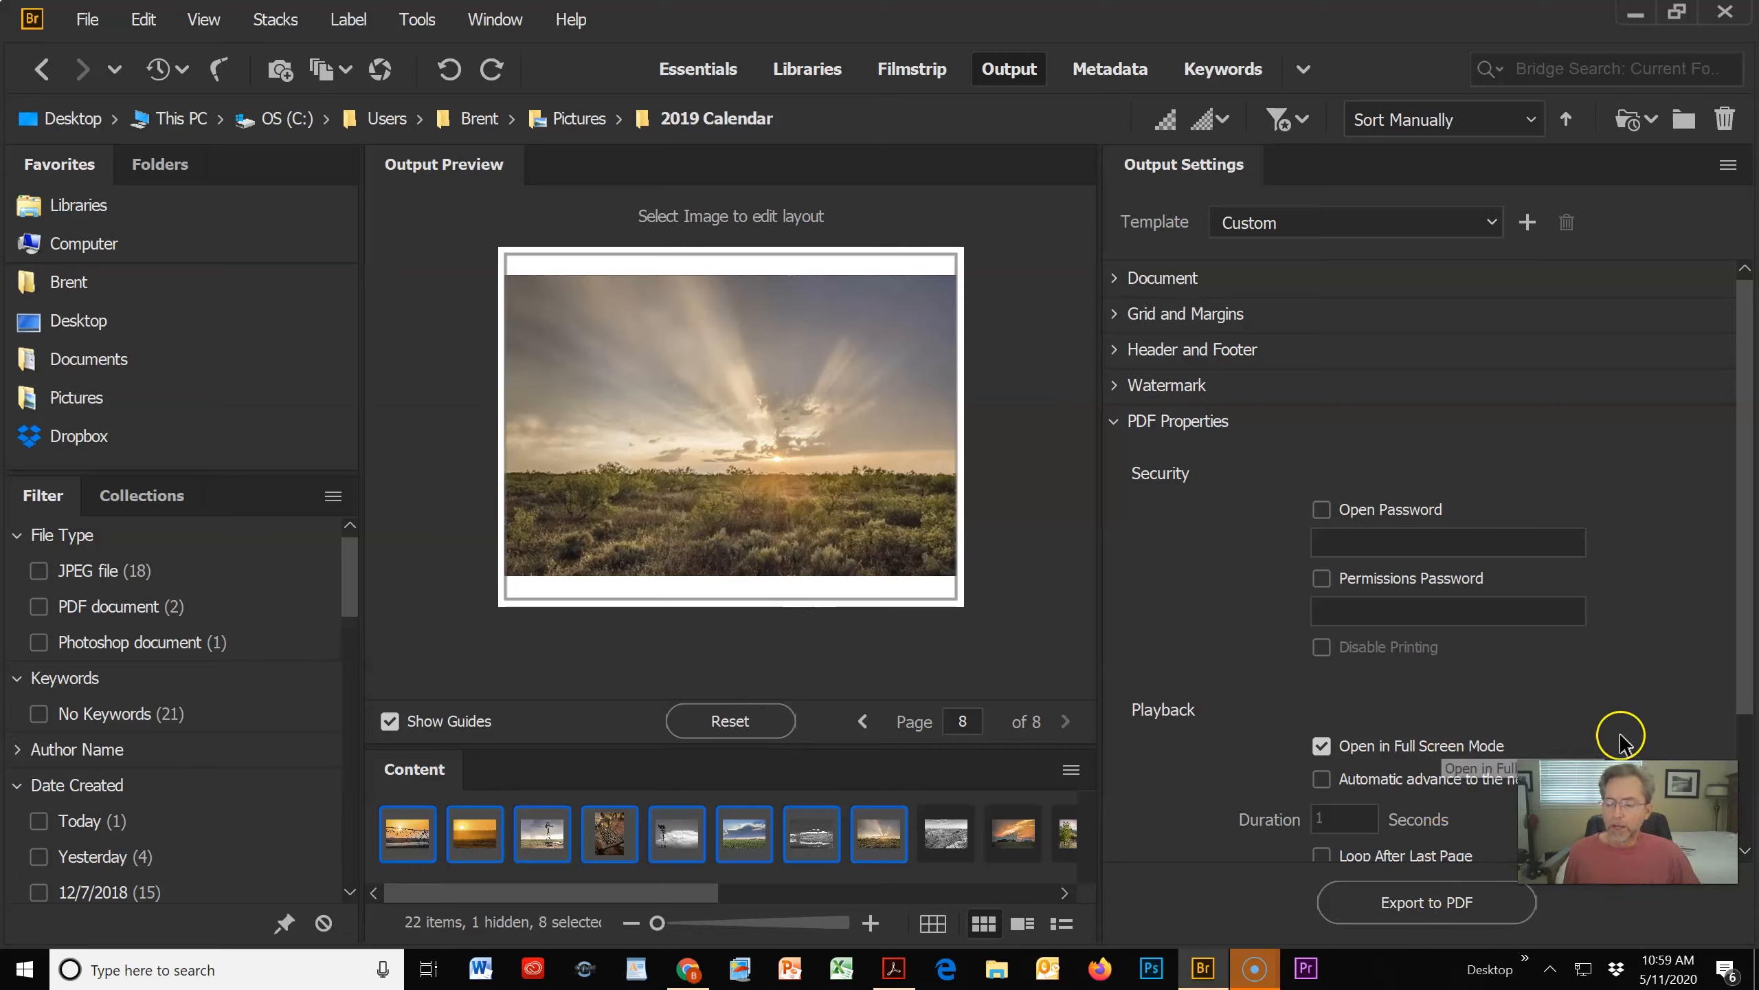
Step: Start exporting the pages to PDF and enter the photographer's surname followed by "final" as the file name
drag(1741, 622, 1745, 676)
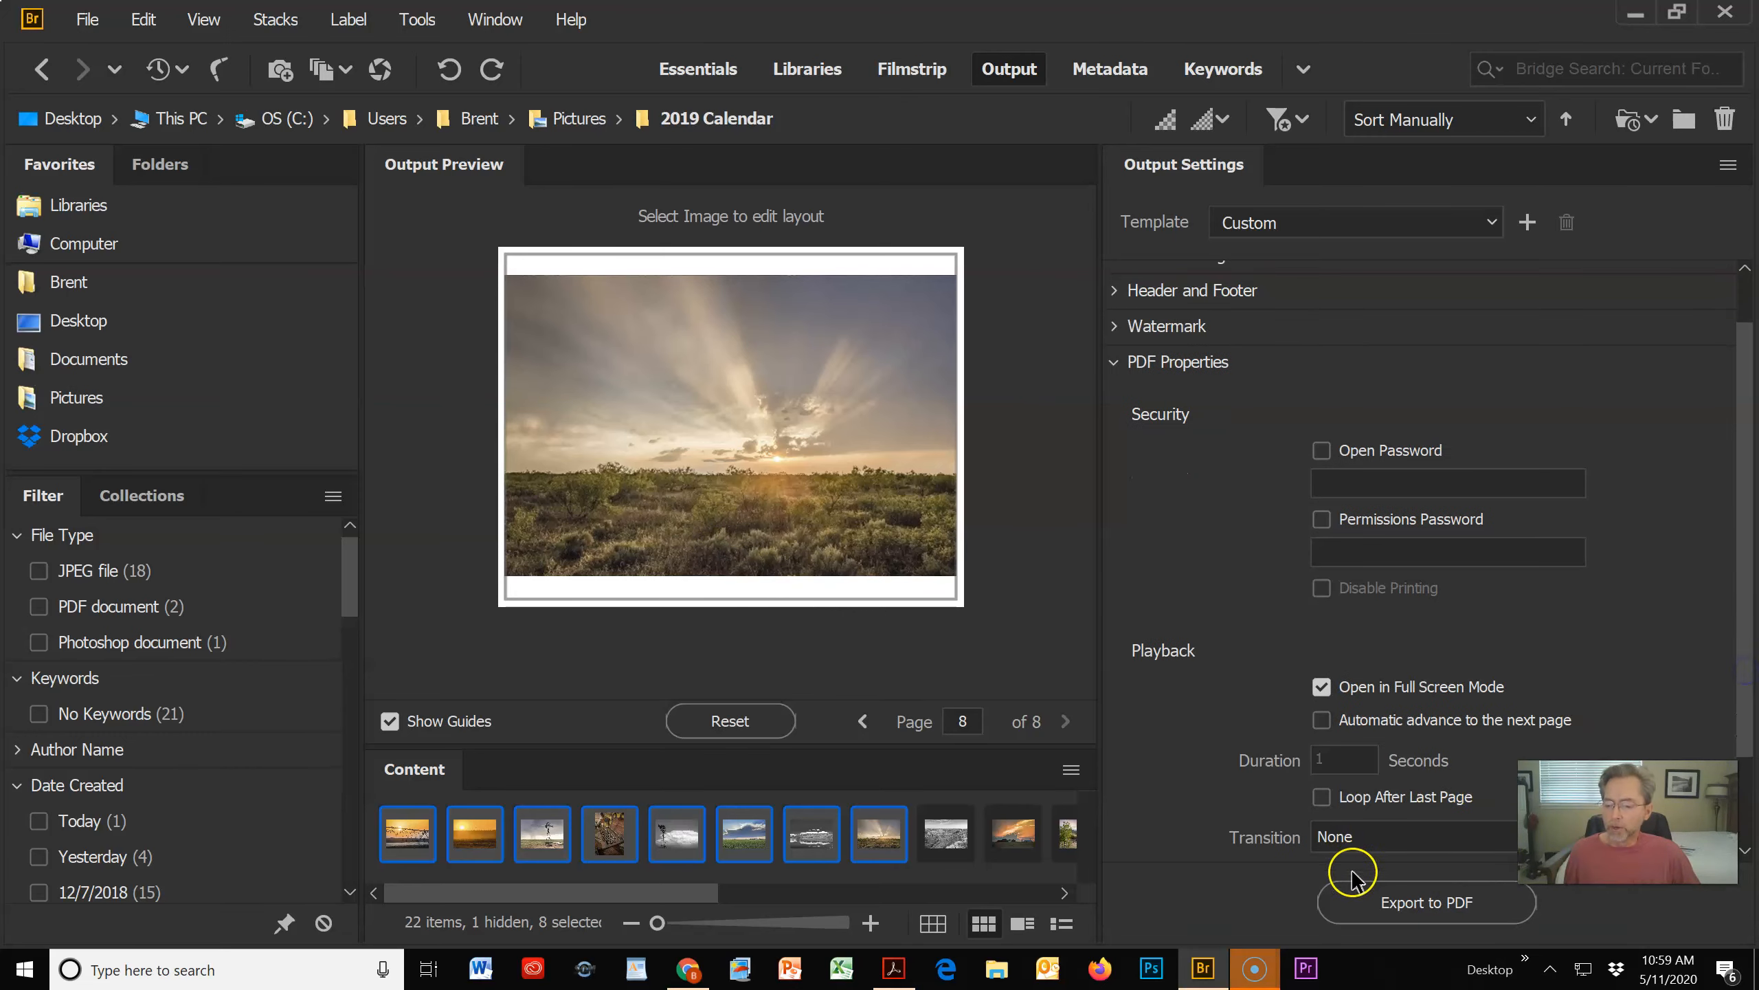
click(1422, 902)
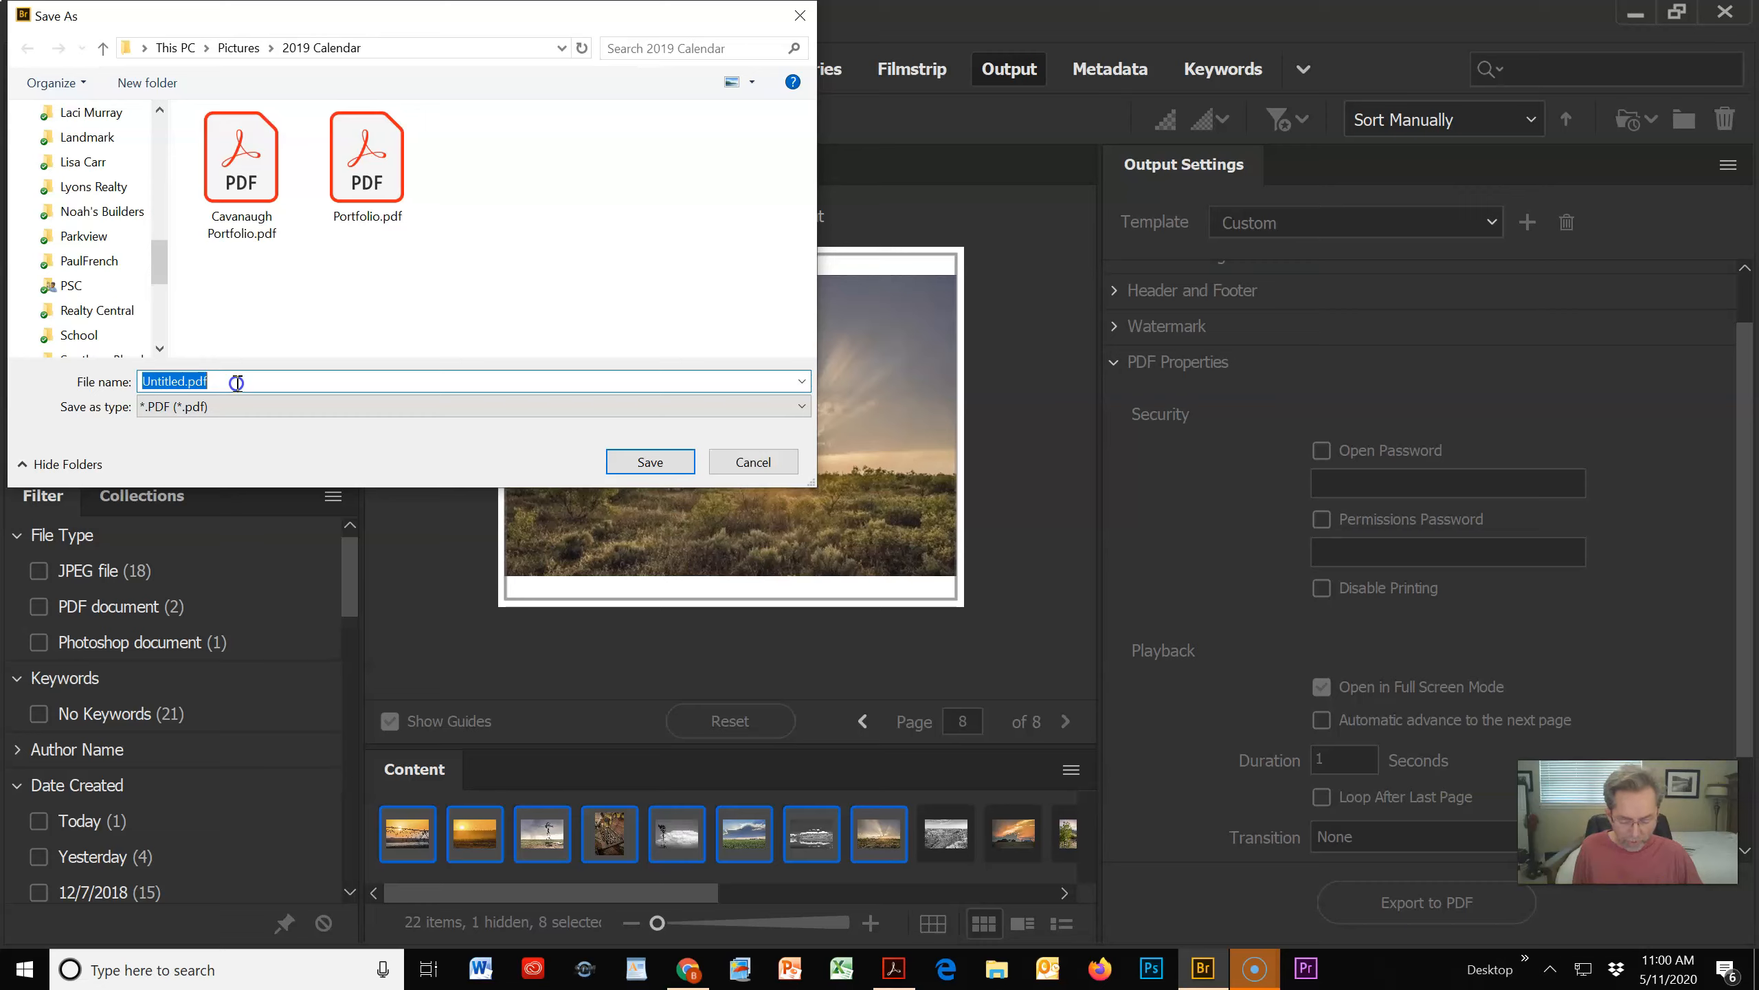
text(Cavanaugh)
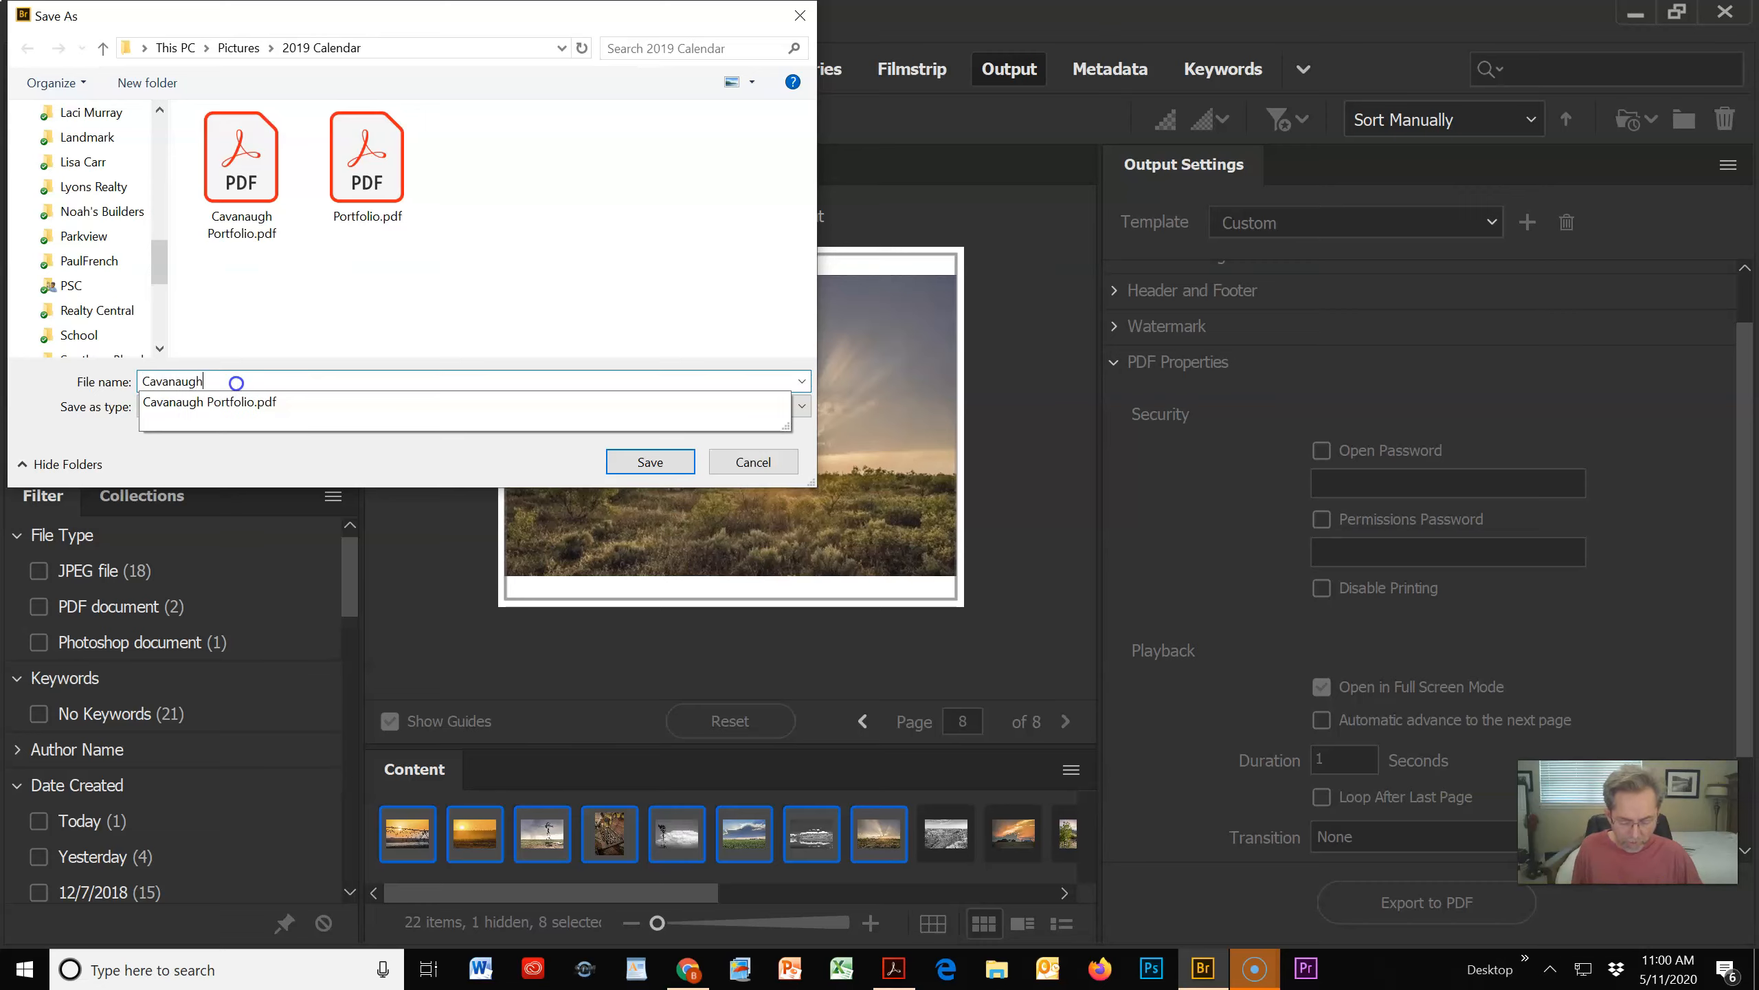
text( final portfolio)
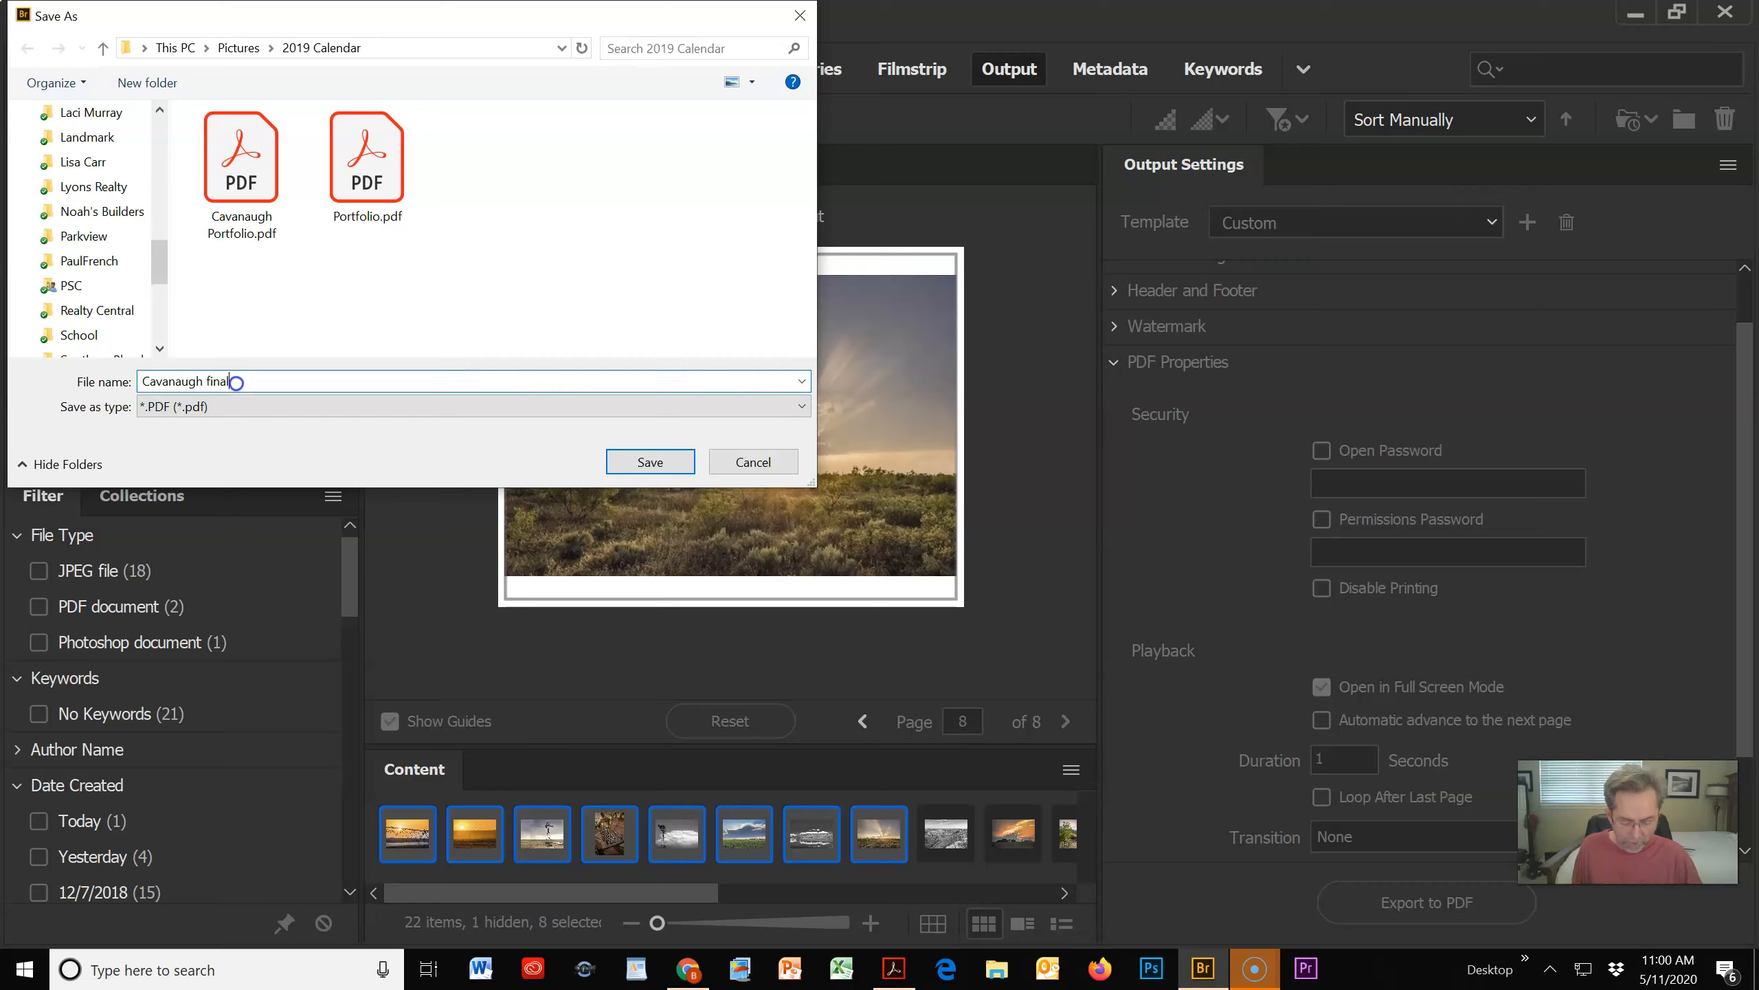